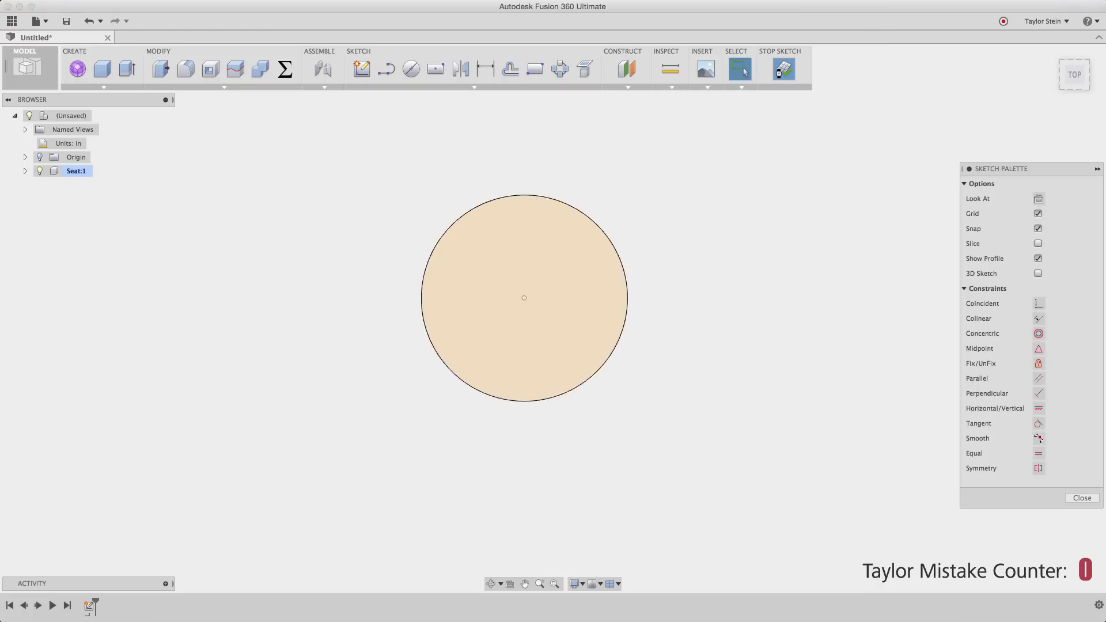
# Step: Extrude the circular seat profile 0.72 in to one side as a new body
pyautogui.moveTo(717, 215); pyautogui.dragTo(765, 304, button='middle')
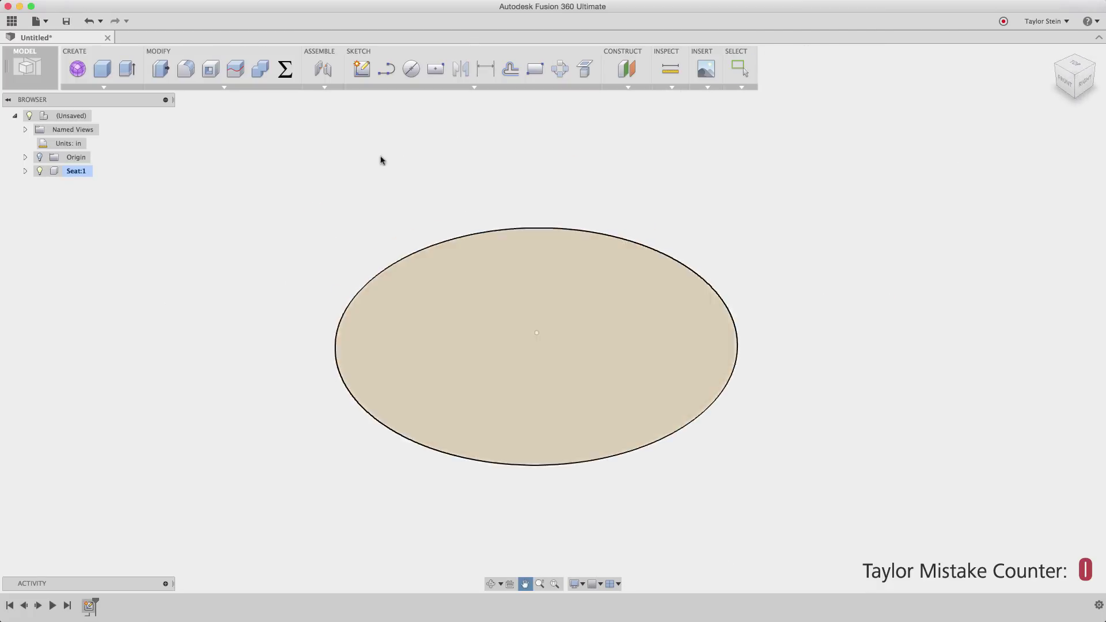
pyautogui.click(128, 69)
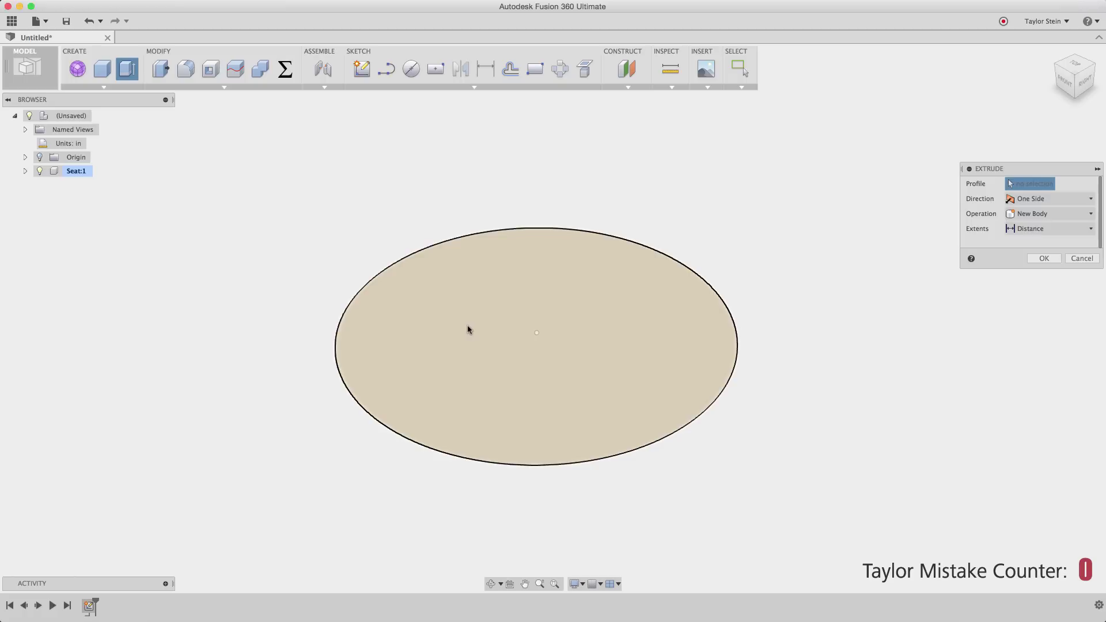
pyautogui.click(468, 328)
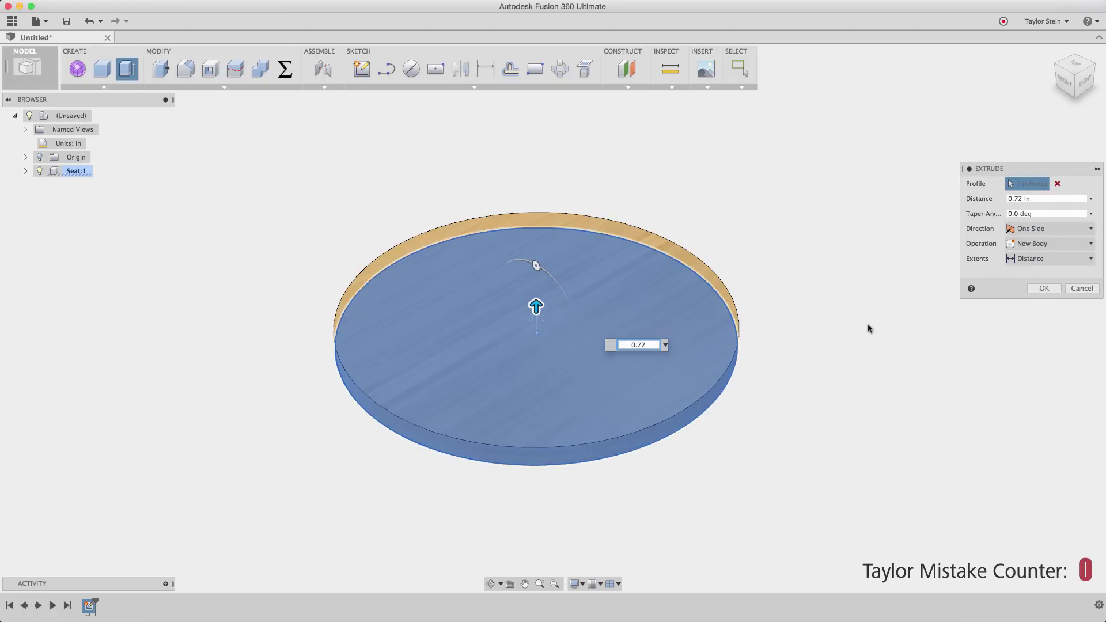
pyautogui.click(1044, 288)
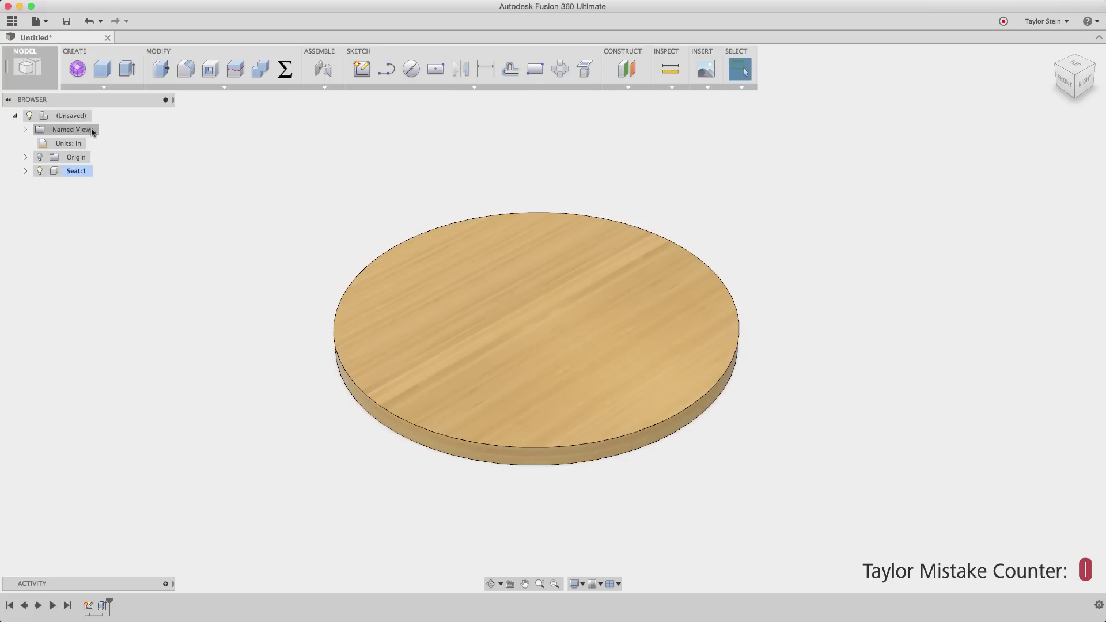
# Step: Activate the top-level component and add a user parameter named seat_diam with the expression 14 in
pyautogui.click(98, 117)
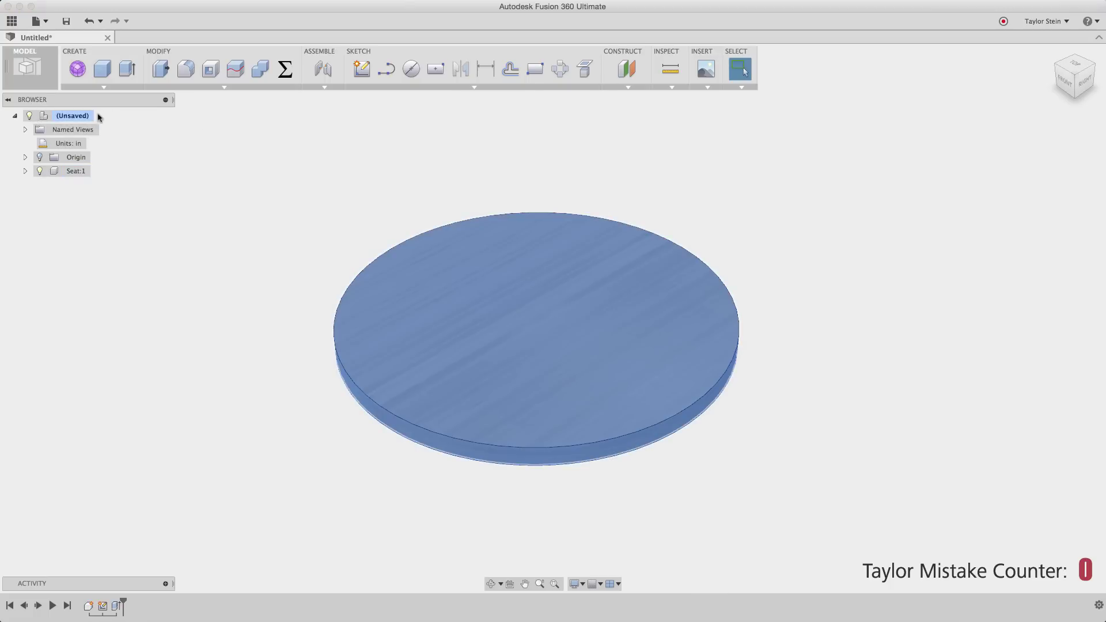
pyautogui.click(285, 69)
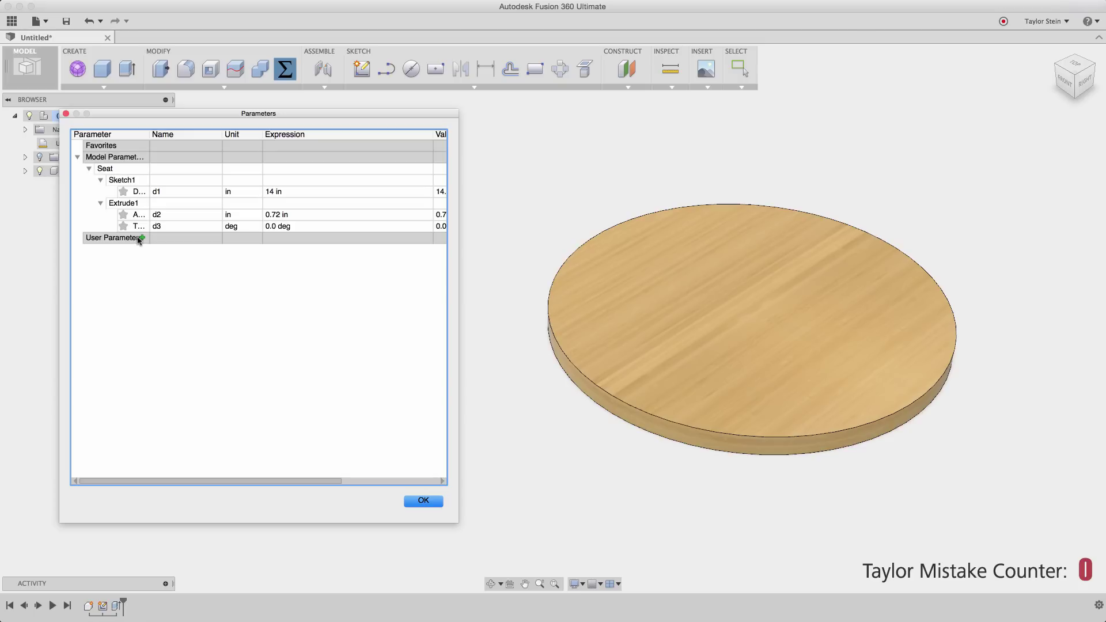
pyautogui.click(141, 238)
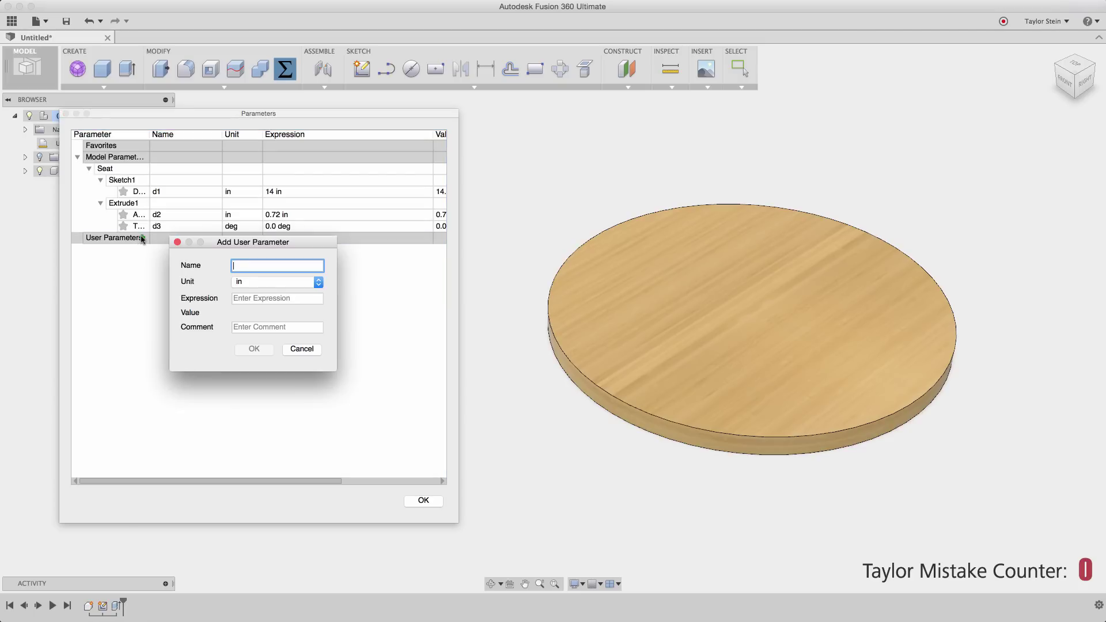
pyautogui.write('seat_diam')
pyautogui.press('Tab')
pyautogui.press('Tab')
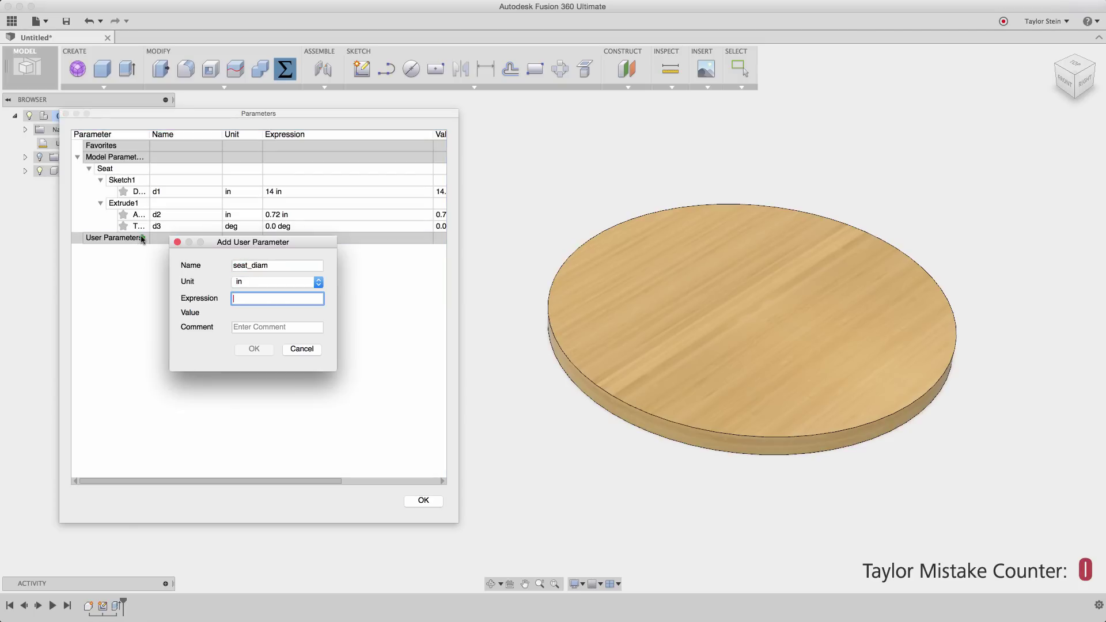
pyautogui.write('14')
pyautogui.press('Return')
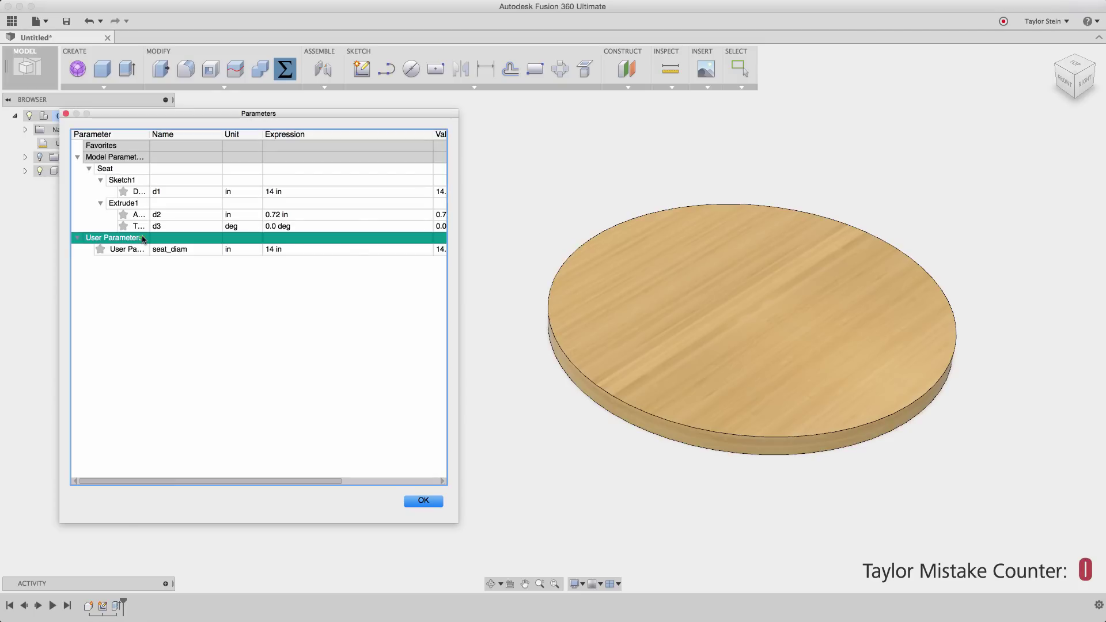
# Step: Add a user parameter named wood_thickness with the expression 0.72 in
pyautogui.click(144, 238)
pyautogui.write('wood_')
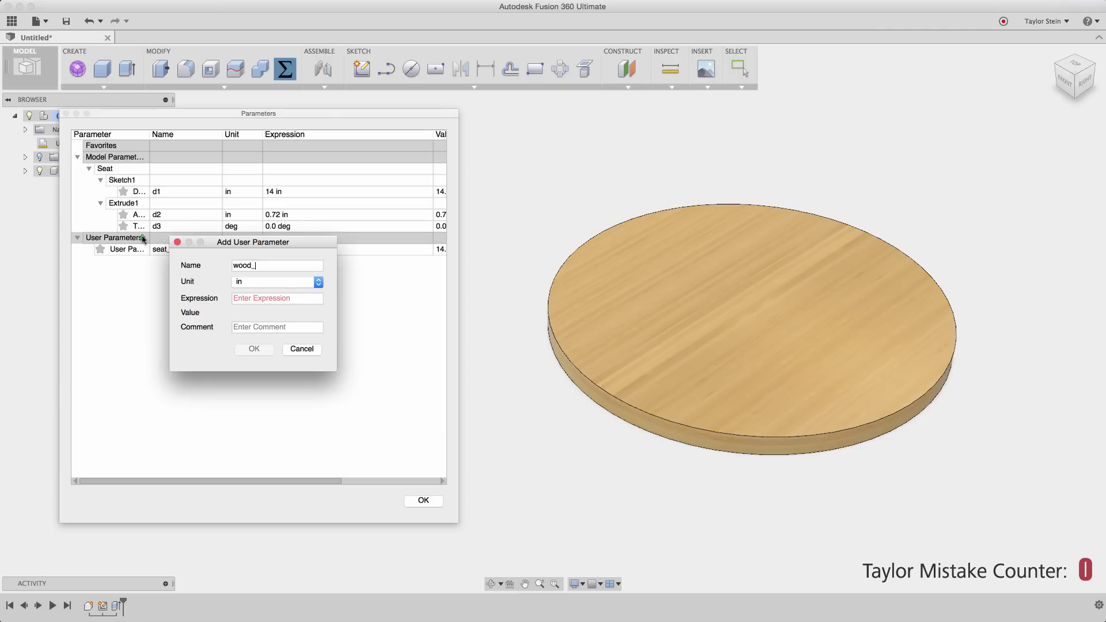
pyautogui.write('thickness')
pyautogui.press('Tab')
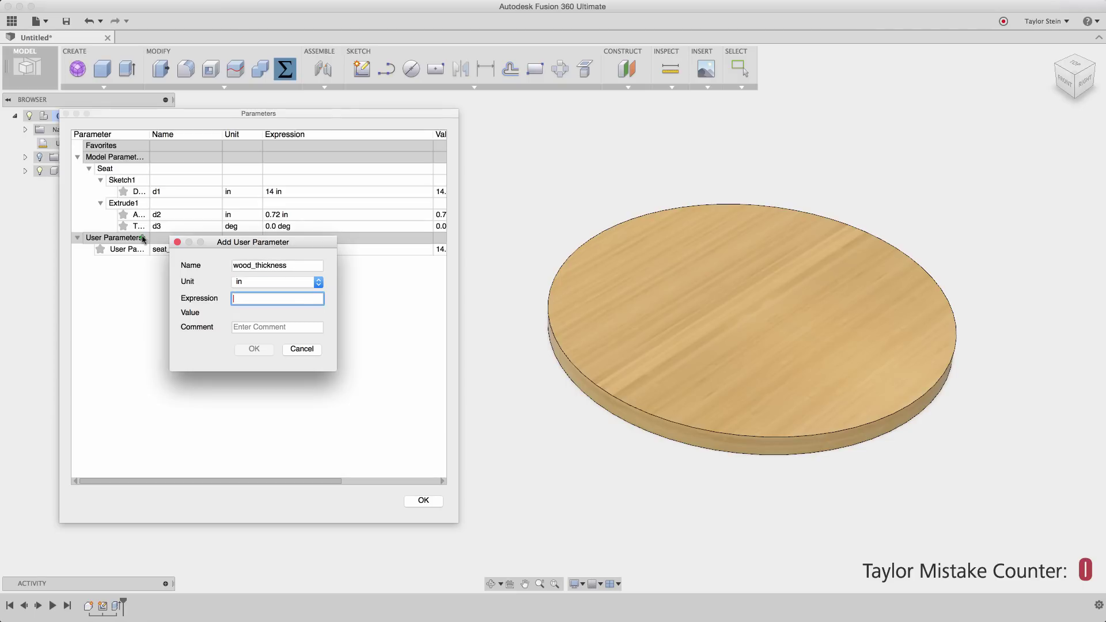
pyautogui.write('0.72')
pyautogui.press('Return')
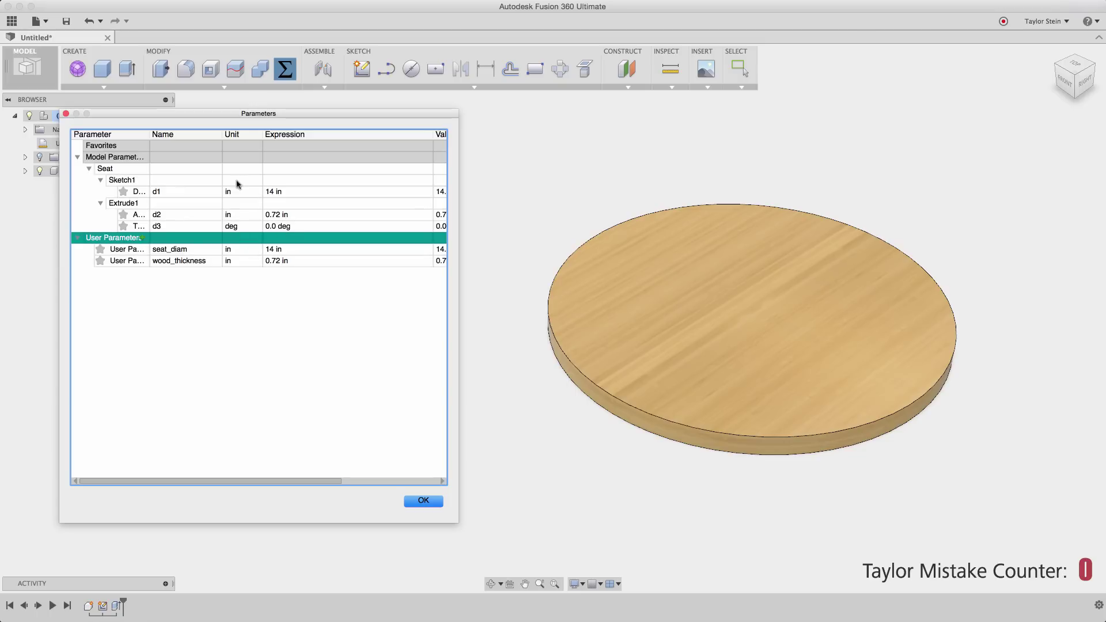
# Step: Link the seat sketch's diameter d1 to seat_diam and the extrusion distance d2 to wood_thickness
pyautogui.click(291, 191)
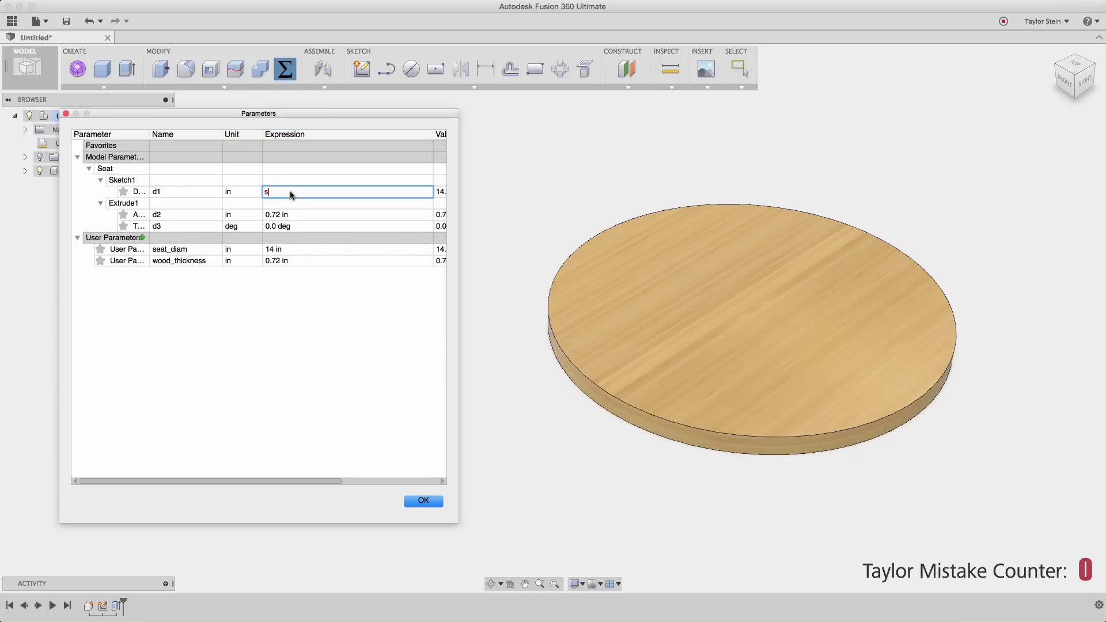
pyautogui.press('Return')
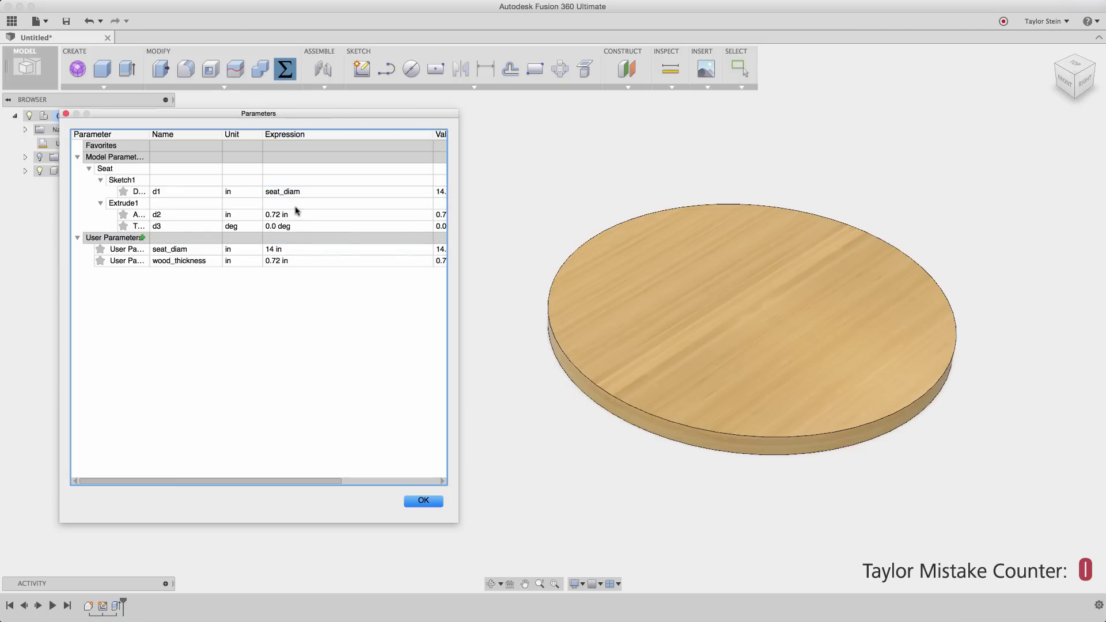
pyautogui.click(298, 214)
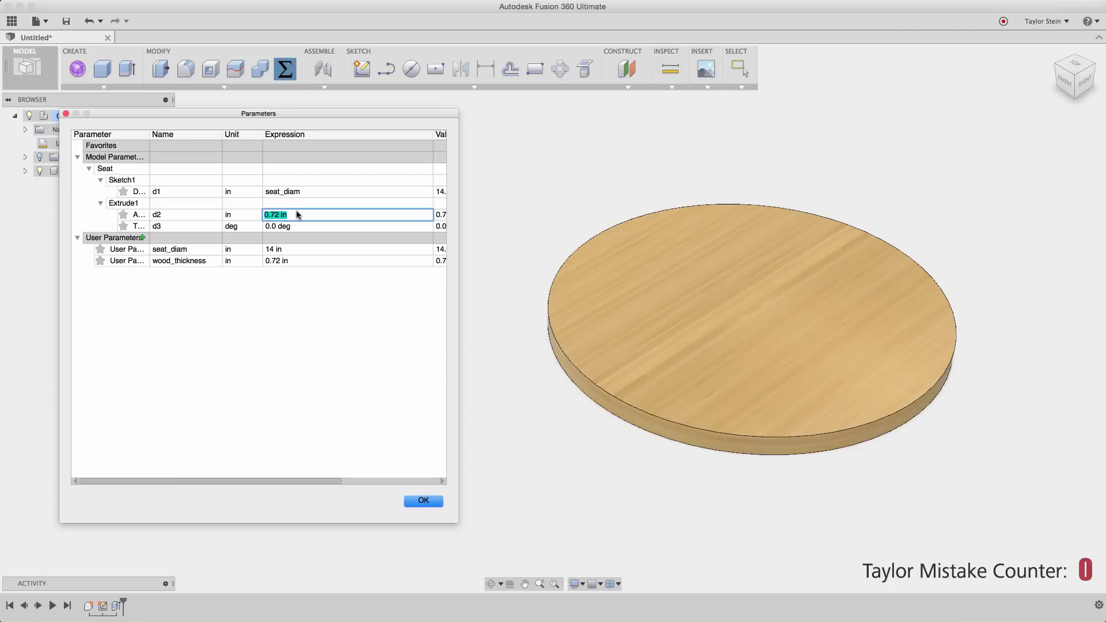
pyautogui.write('wood_thickness')
pyautogui.press('Return')
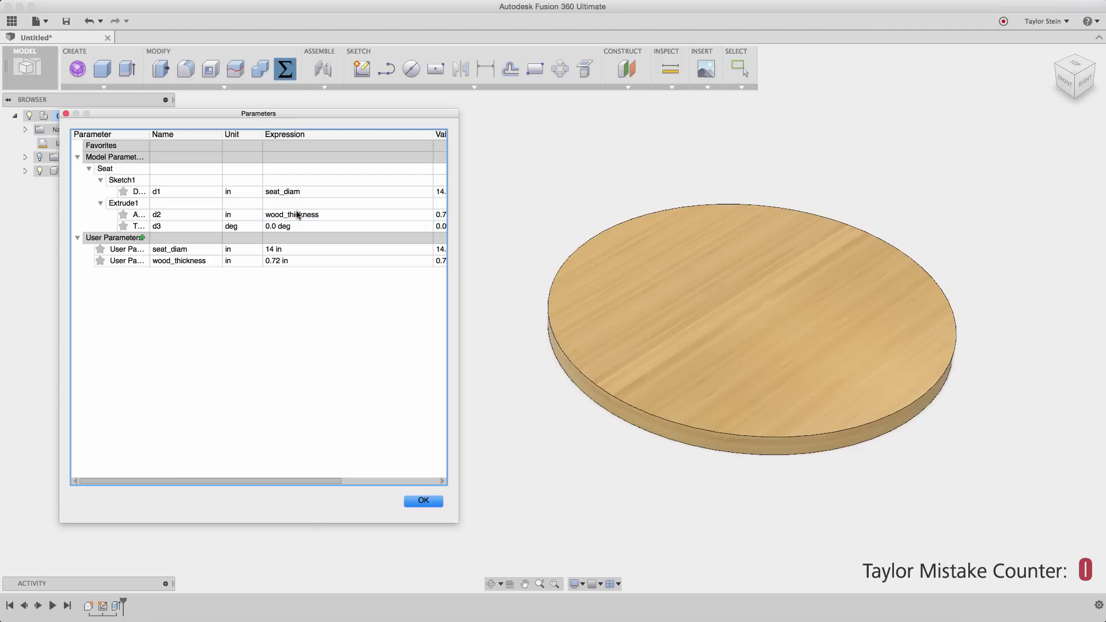
pyautogui.click(423, 501)
# Step: Create a new component named Leg under the top-level component and activate it
pyautogui.moveTo(519, 292); pyautogui.dragTo(353, 282, button='middle')
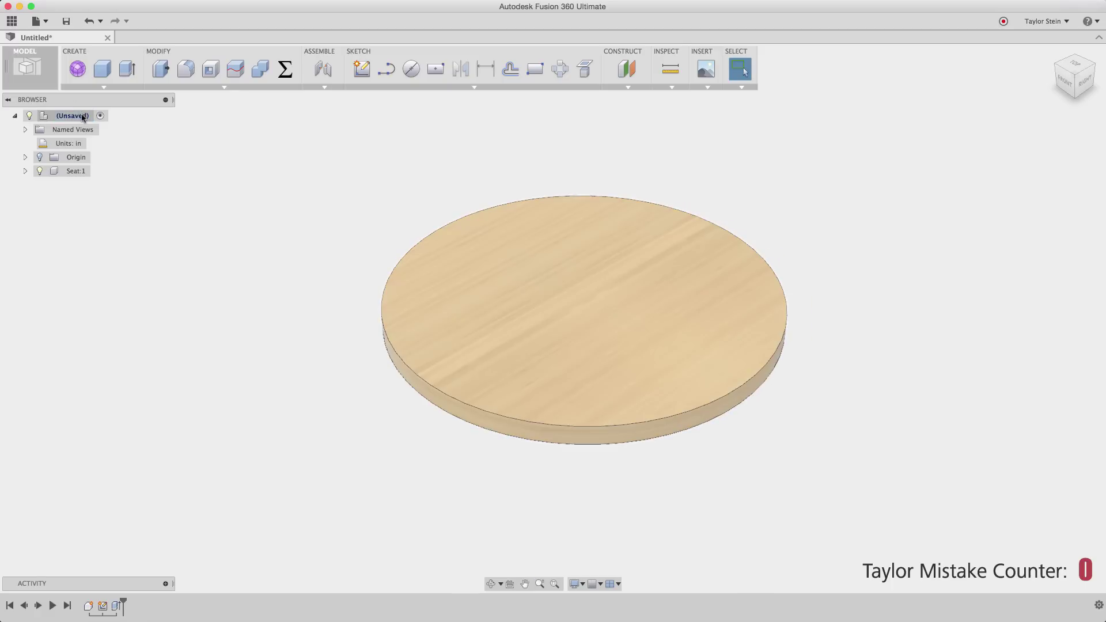
pyautogui.rightClick(83, 117)
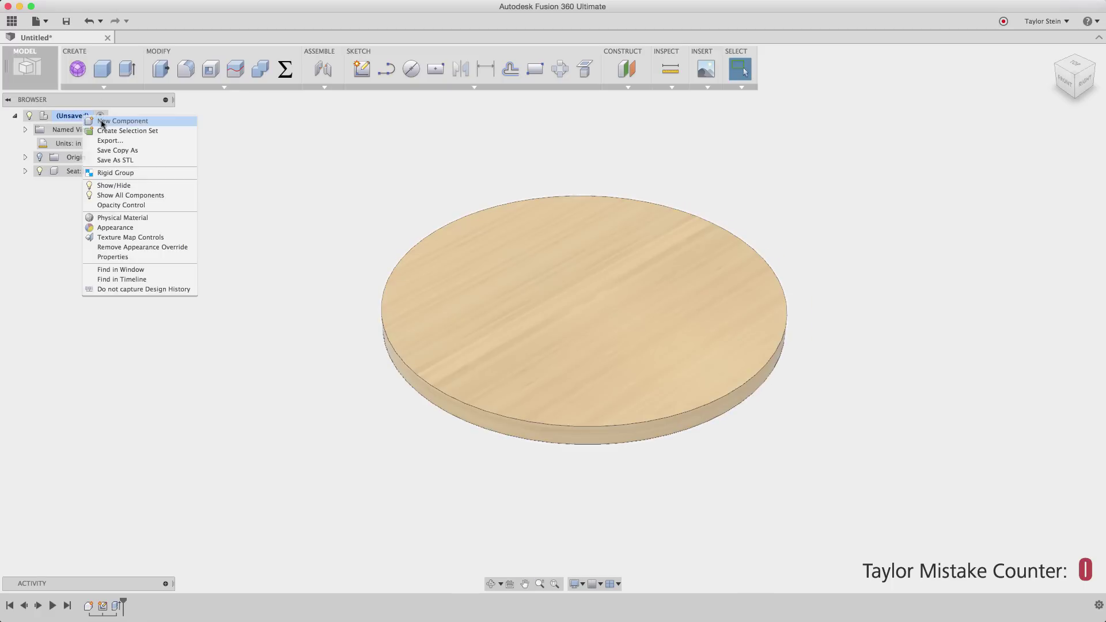
pyautogui.click(105, 123)
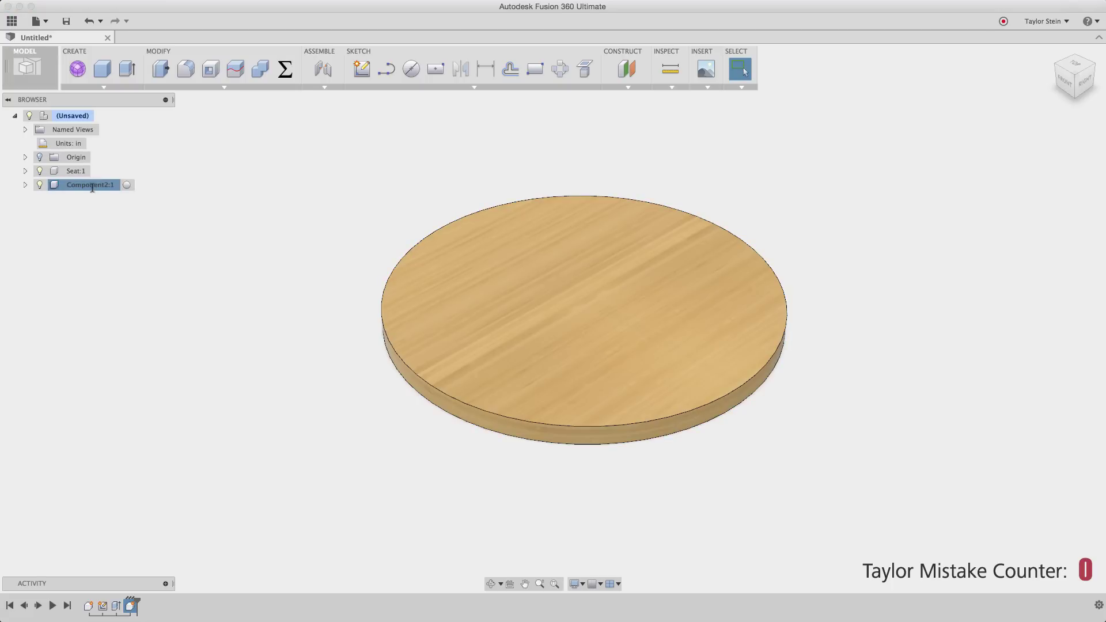
pyautogui.doubleClick(93, 186)
pyautogui.write('Leg')
pyautogui.press('Return')
pyautogui.rightClick(87, 187)
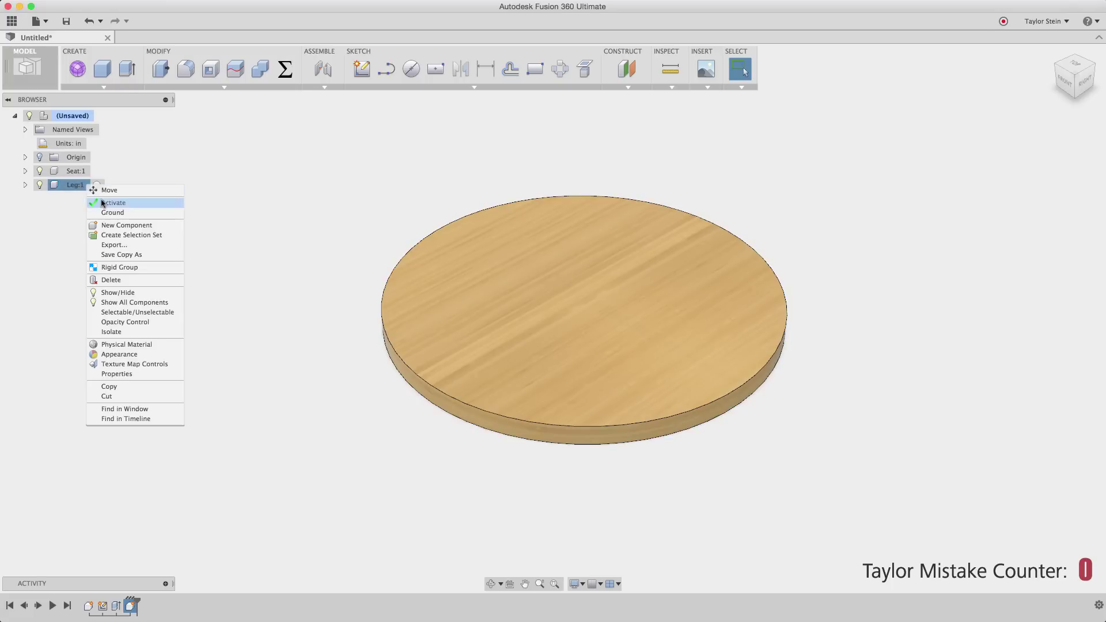
pyautogui.click(98, 202)
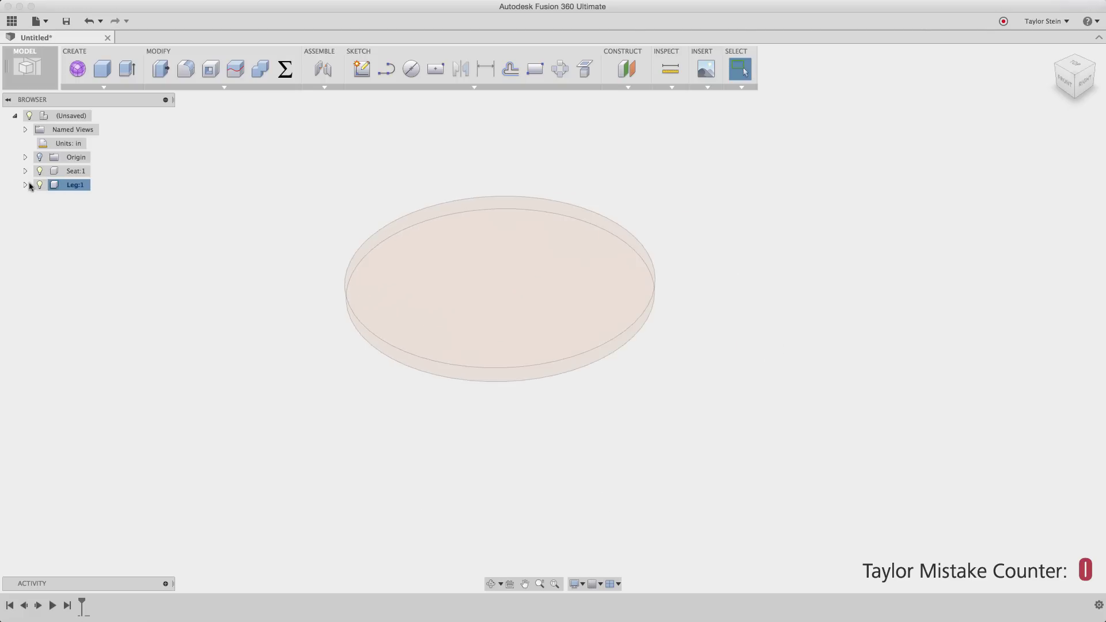
# Step: Start a sketch on the vertical front origin plane and project the seat body into it
pyautogui.click(361, 70)
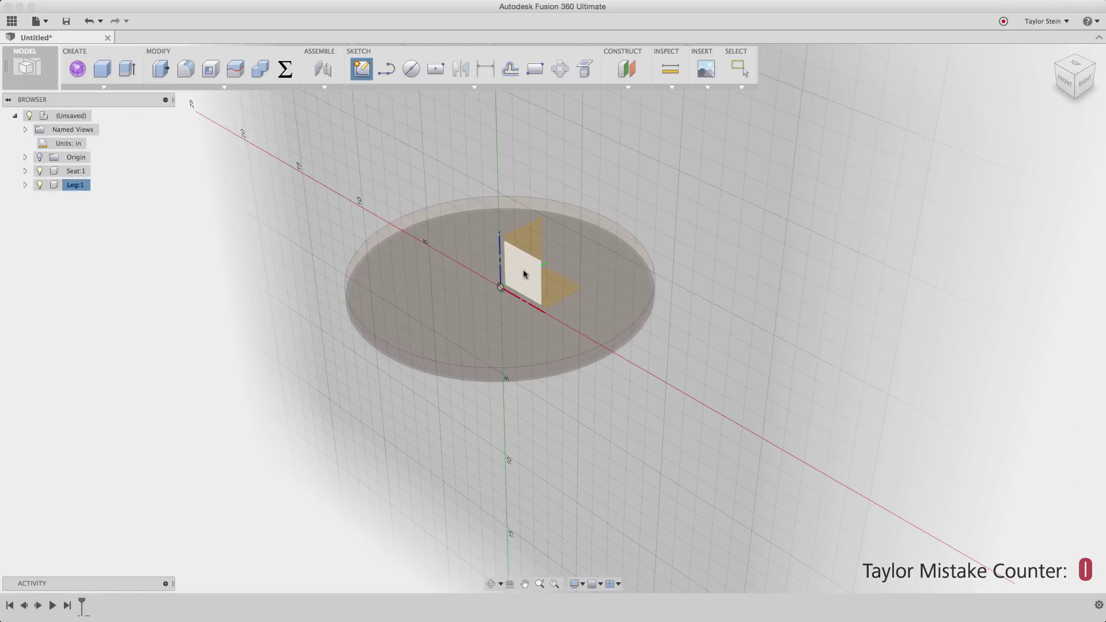
pyautogui.click(524, 274)
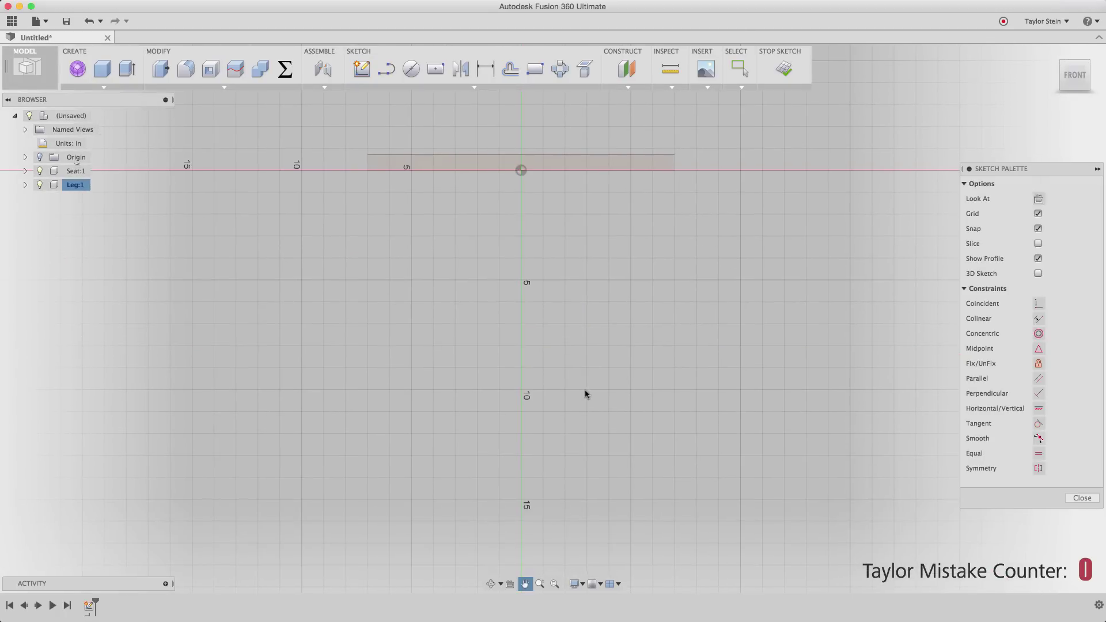
pyautogui.click(586, 70)
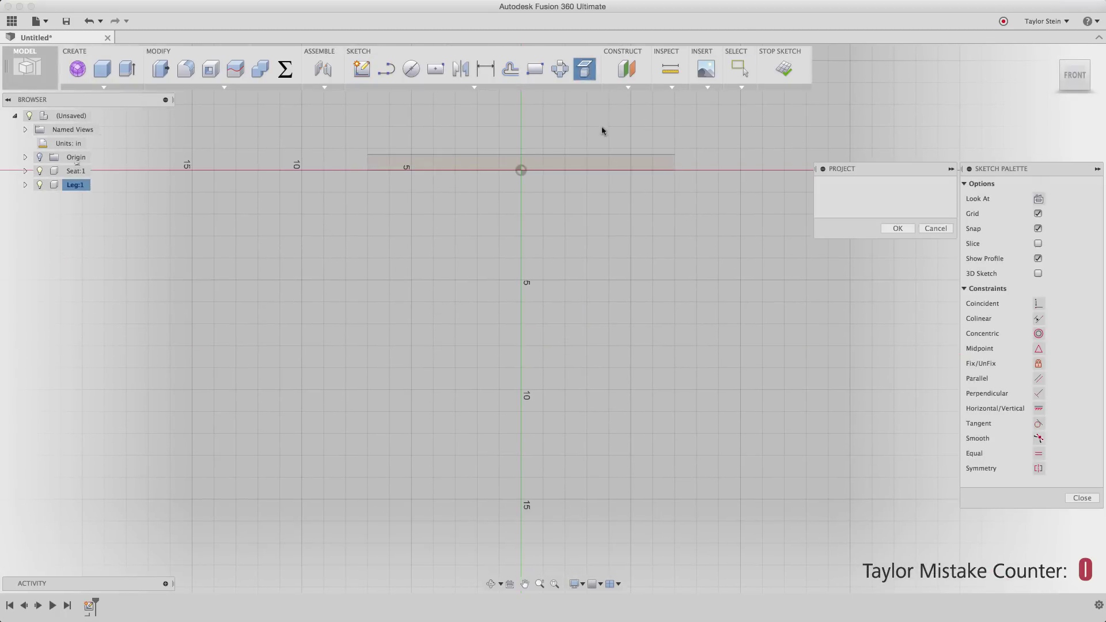
pyautogui.click(592, 165)
pyautogui.click(897, 229)
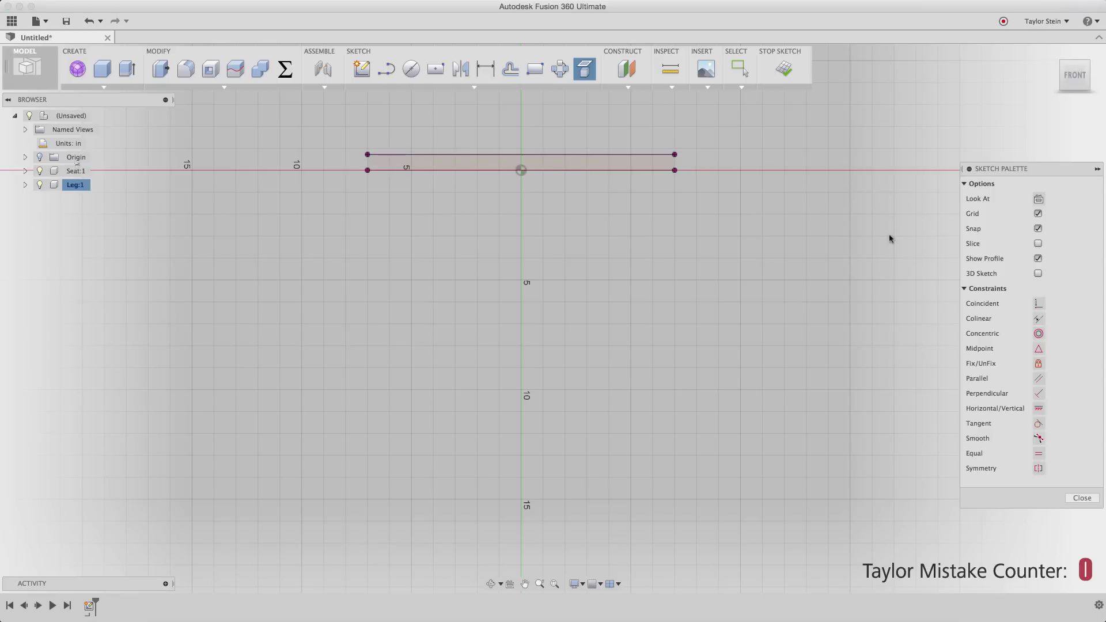
# Step: Draw two lines from the origin: one straight down about 15 in and one horizontally to the right about 13 in
pyautogui.click(383, 70)
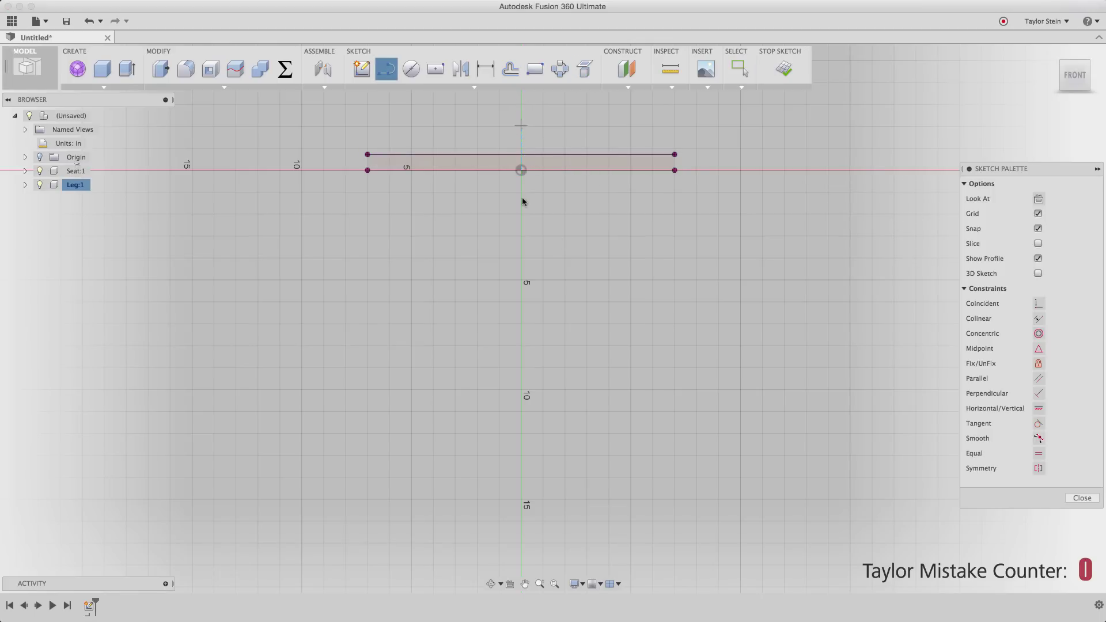
pyautogui.click(520, 170)
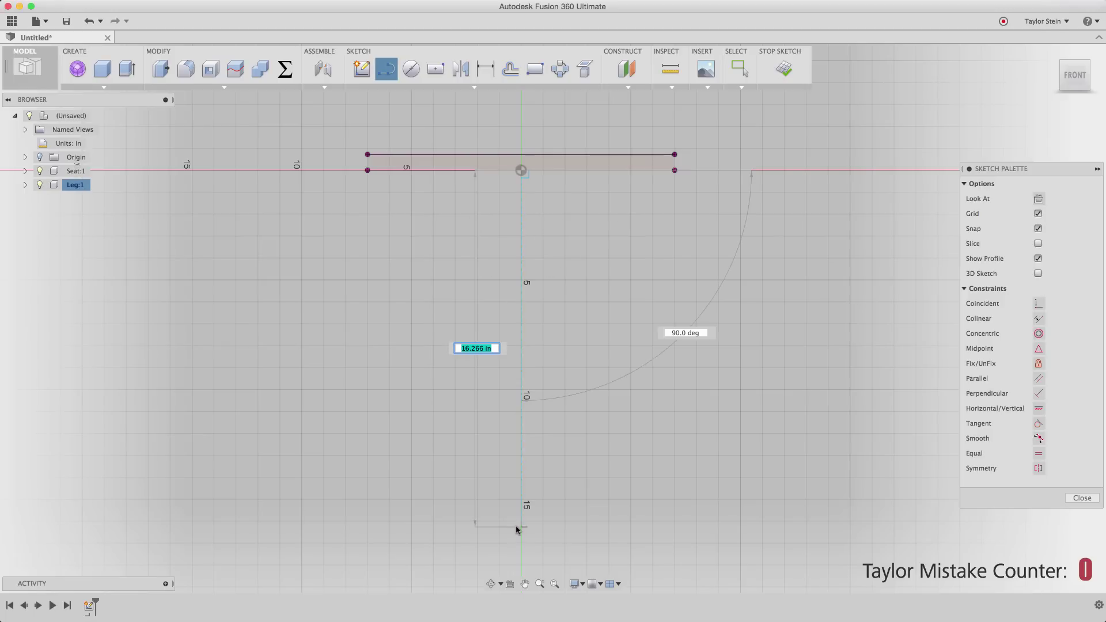
pyautogui.click(520, 507)
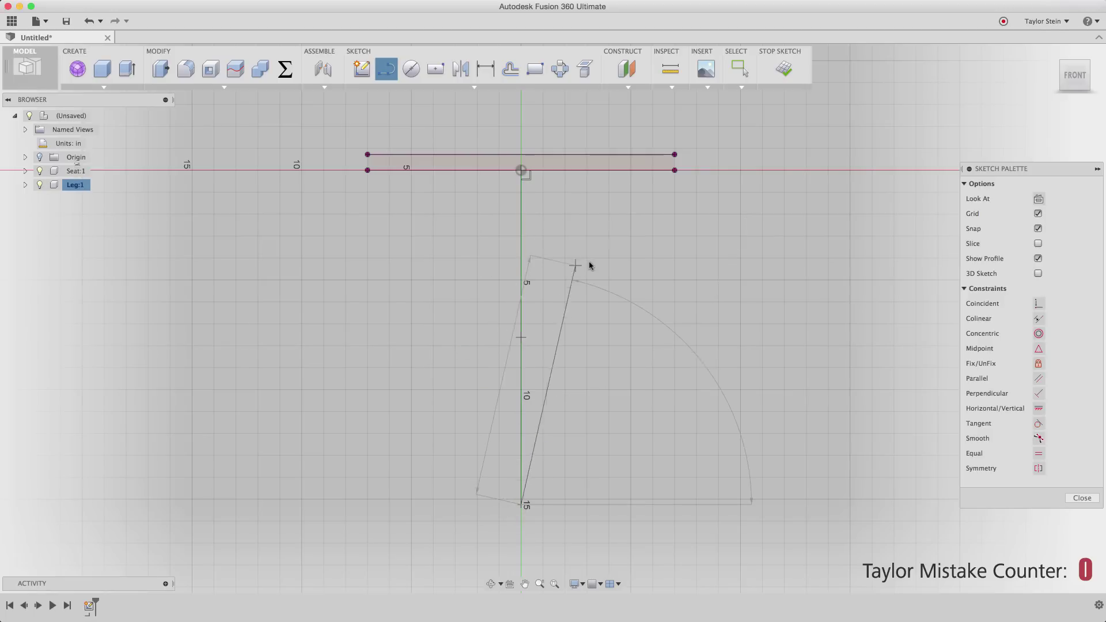
pyautogui.press('Escape')
pyautogui.rightClick(589, 261)
pyautogui.click(590, 228)
pyautogui.click(520, 170)
pyautogui.doubleClick(806, 170)
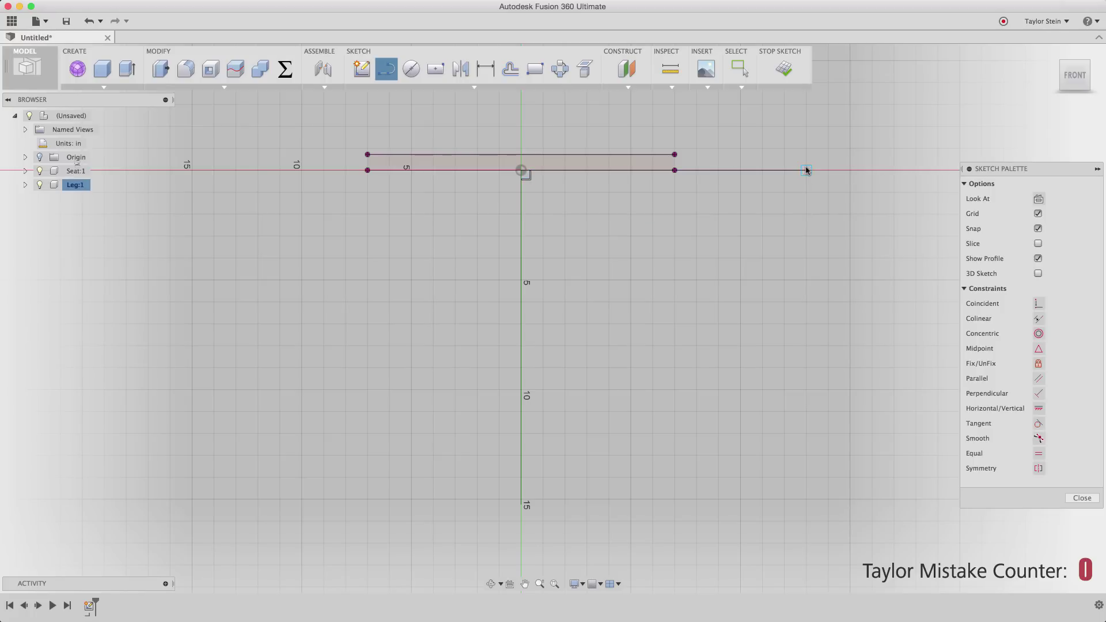
pyautogui.press('Escape')
# Step: Convert the horizontal and vertical lines through the origin to construction lines
pyautogui.click(769, 170)
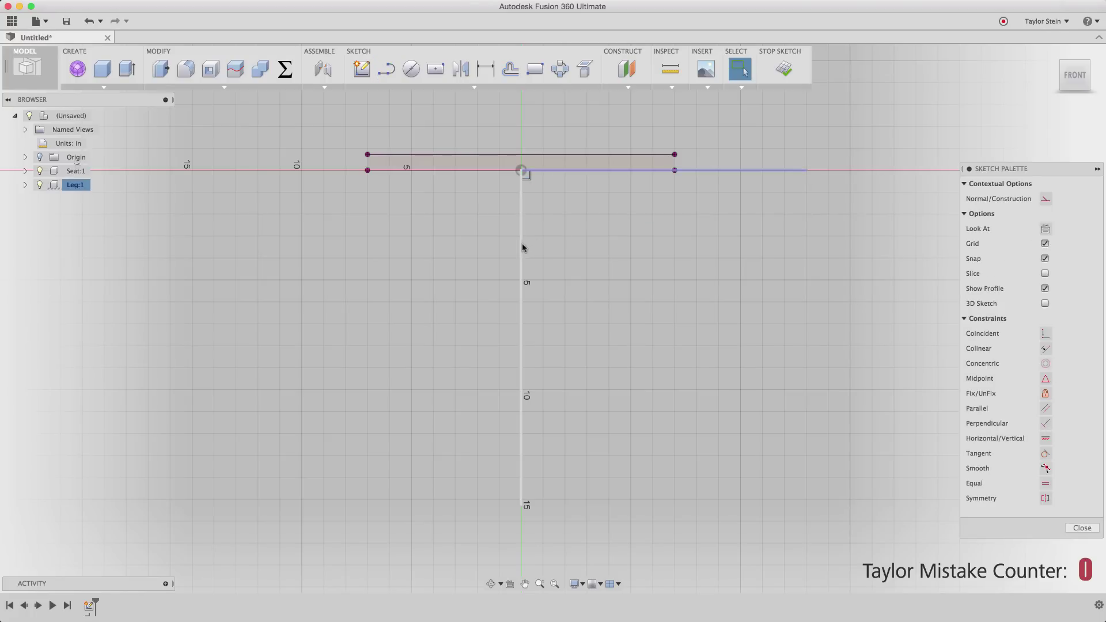
pyautogui.keyDown('shift'); pyautogui.click(522, 243); pyautogui.keyUp('shift')
pyautogui.rightClick(717, 229)
pyautogui.click(719, 299)
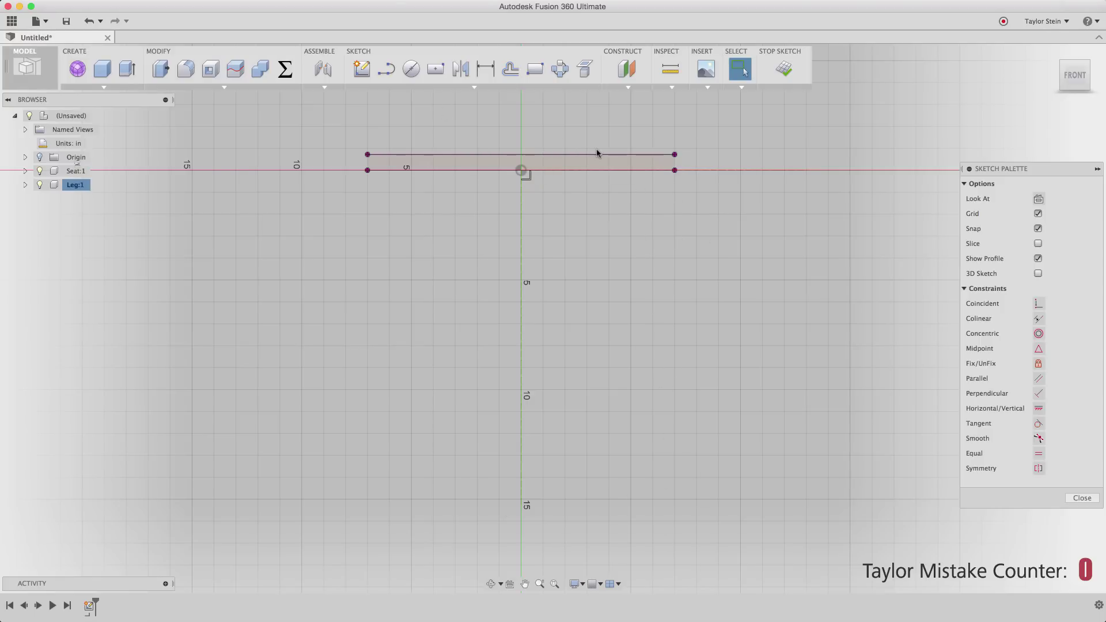
# Step: Draw a vertical line from the projected seat's upper right corner down to about 7 in below the seat's underside
pyautogui.click(386, 70)
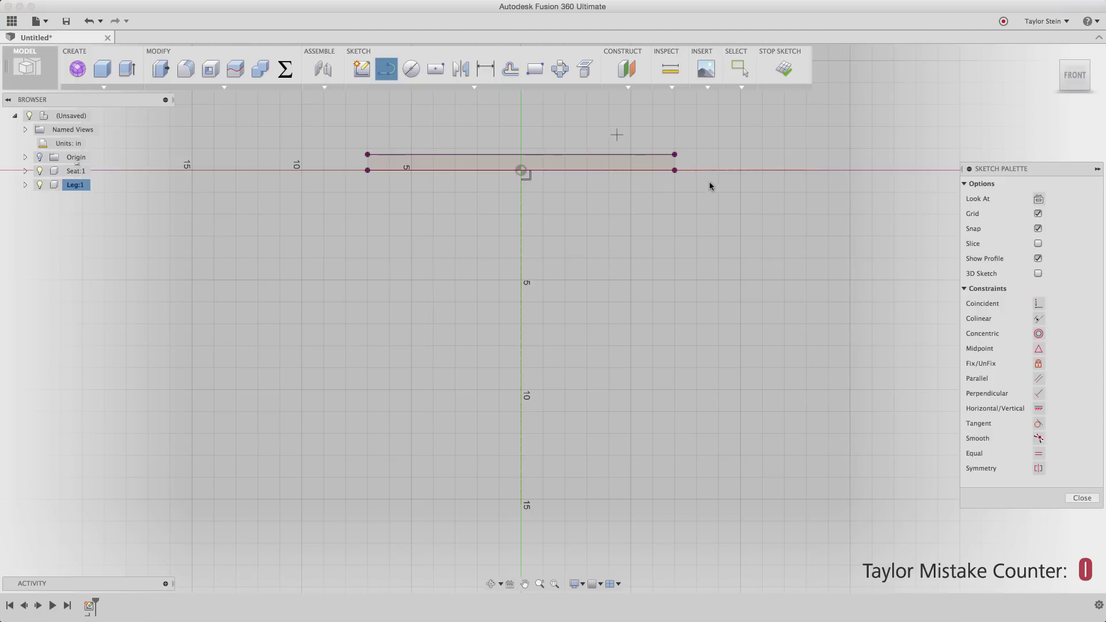
pyautogui.click(674, 155)
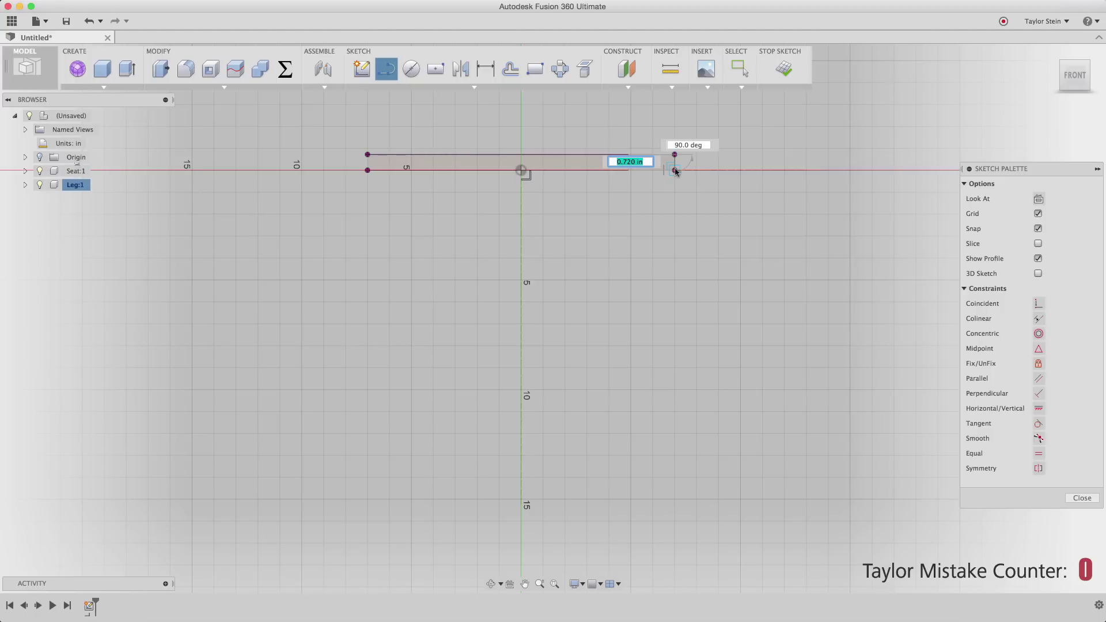
pyautogui.doubleClick(674, 321)
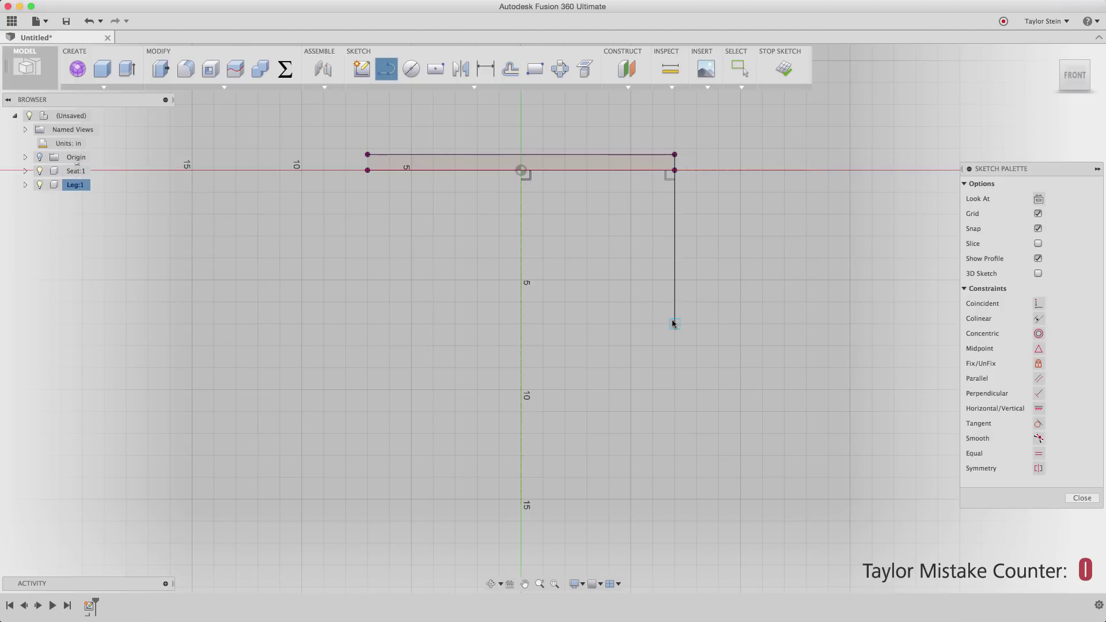
# Step: Dimension the vertical line below the seat's right edge to 450 mm
pyautogui.click(485, 70)
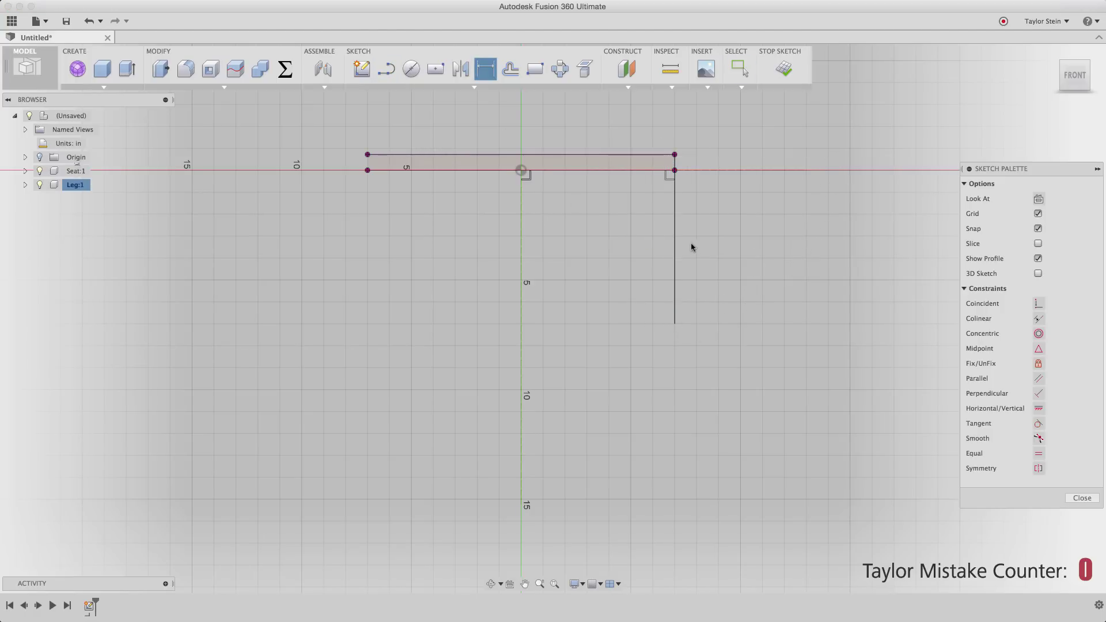
pyautogui.click(678, 250)
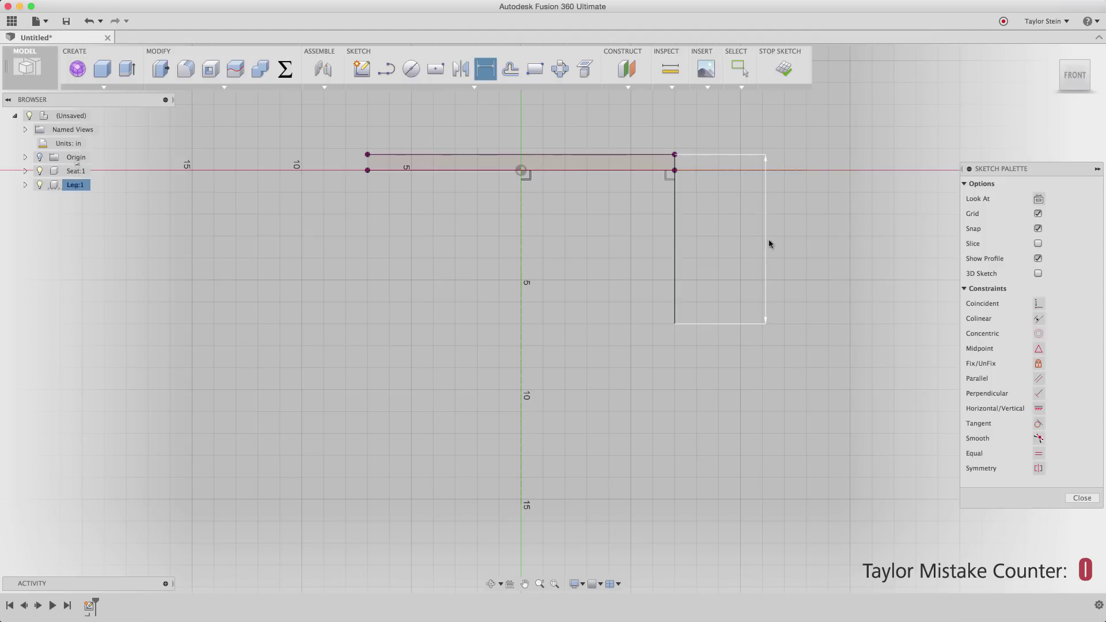
pyautogui.click(789, 247)
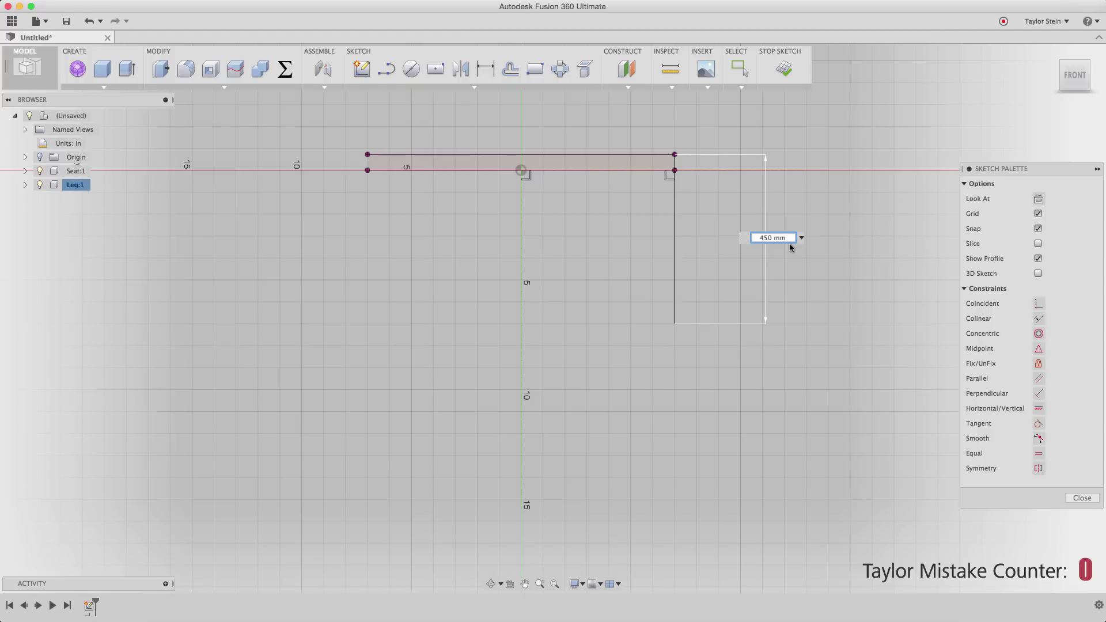
pyautogui.write('450 mm')
pyautogui.press('Return')
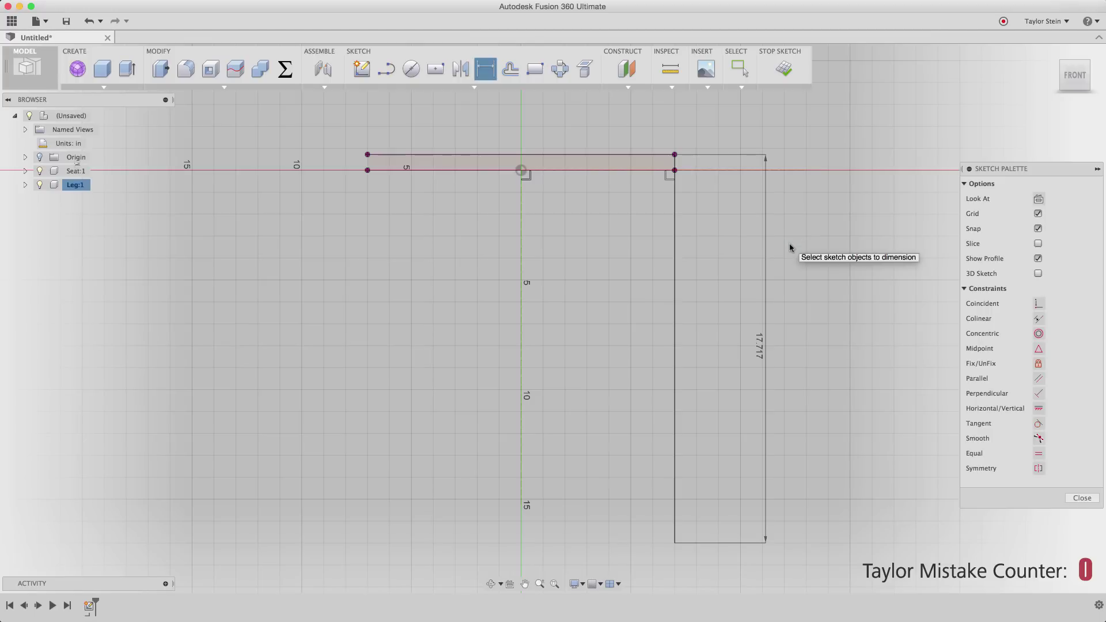
pyautogui.press('Escape')
# Step: Convert the 450 mm vertical line to a construction line
pyautogui.click(676, 245)
pyautogui.rightClick(694, 230)
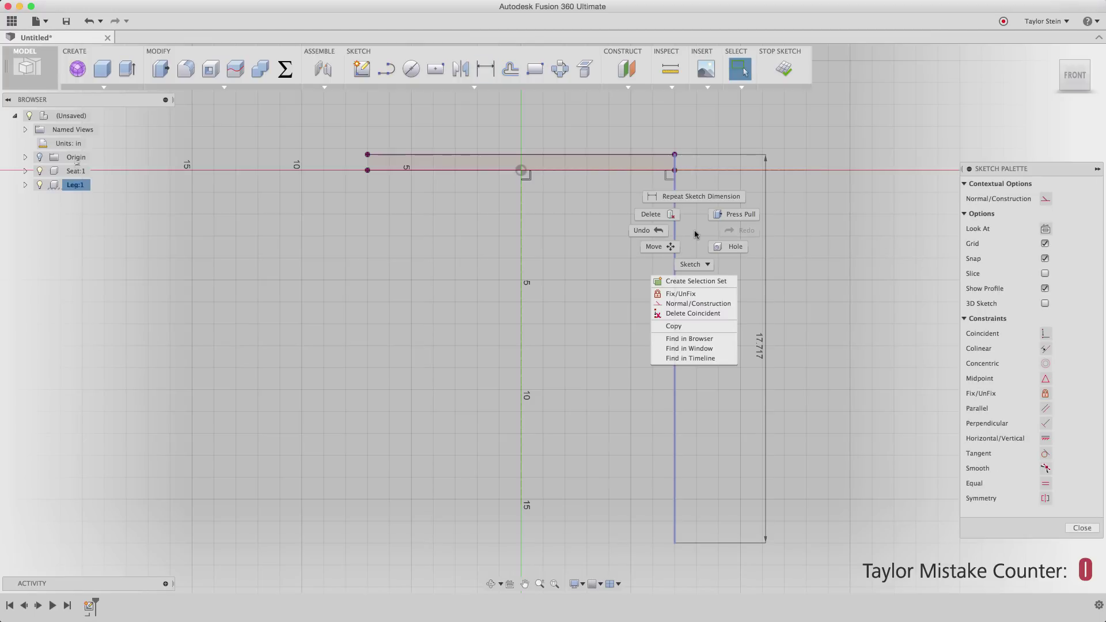
pyautogui.click(703, 305)
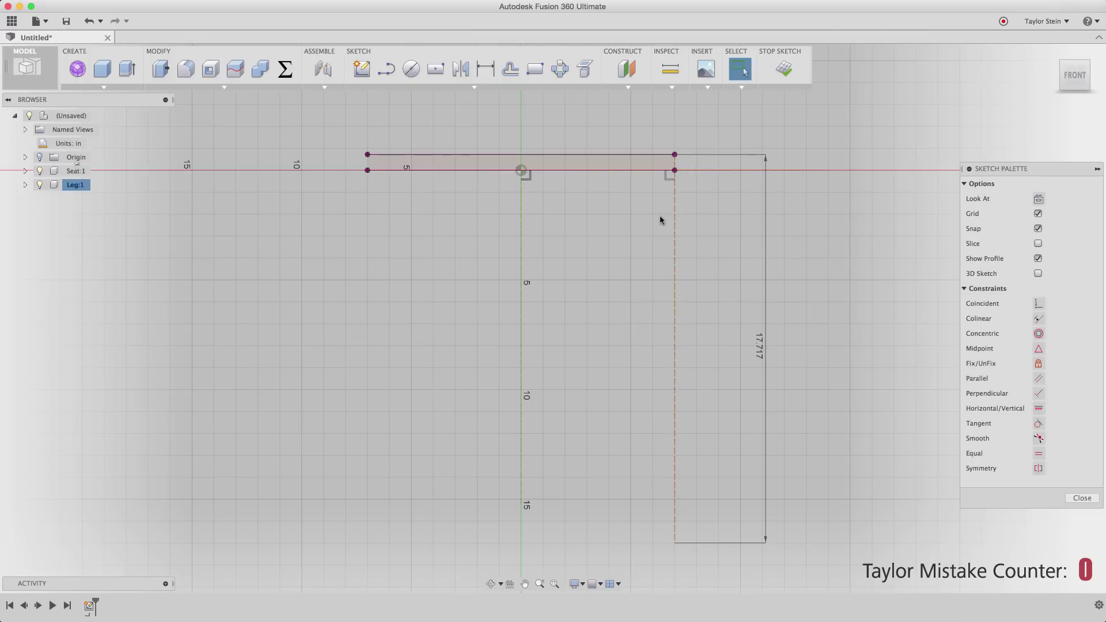
# Step: Draw a horizontal line about 2 in long inward from the lower end of the vertical construction line
pyautogui.click(386, 69)
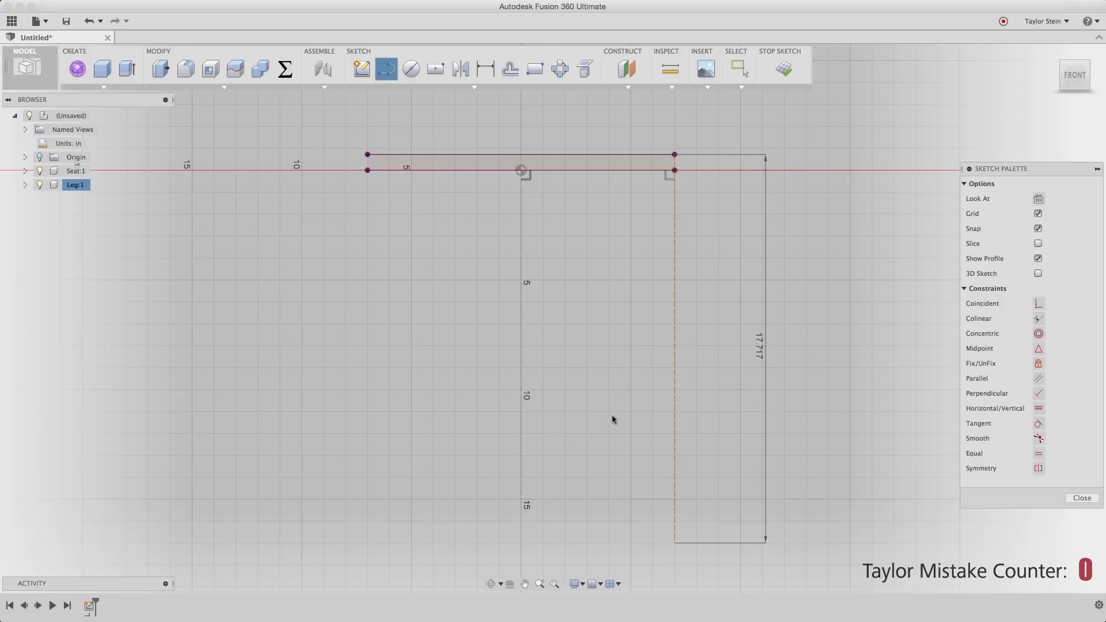
pyautogui.click(673, 543)
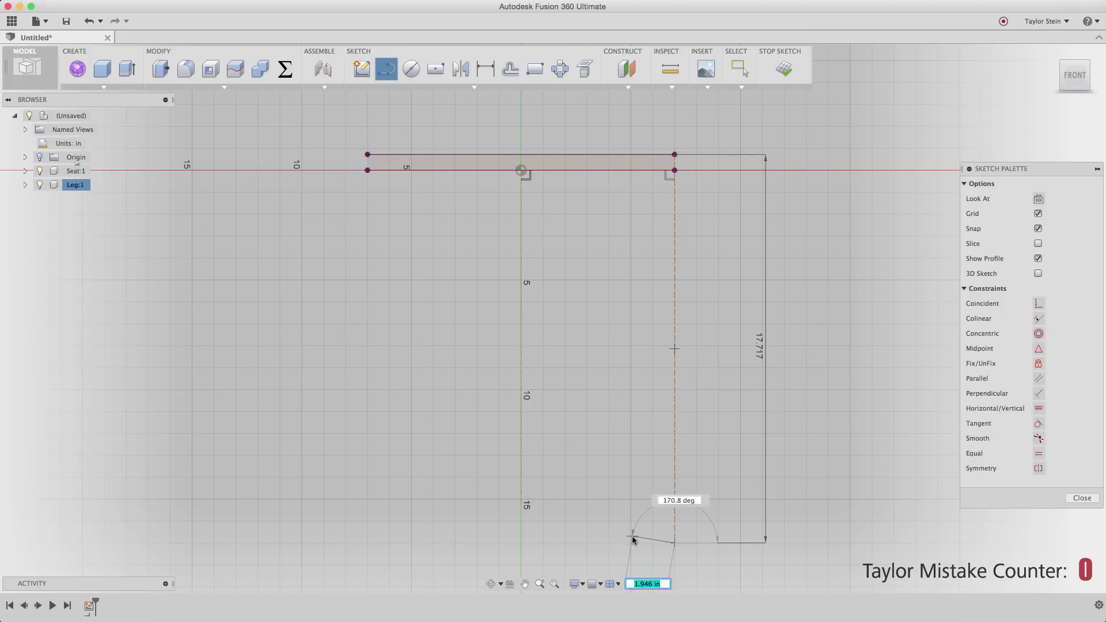
pyautogui.click(631, 543)
pyautogui.press('Escape')
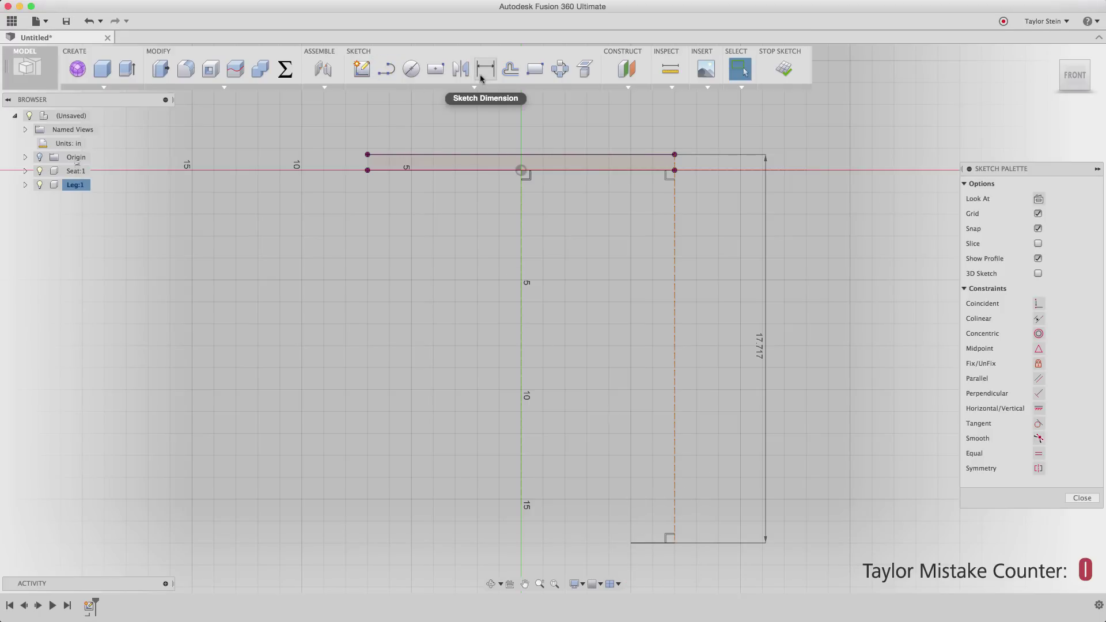
# Step: Dimension the horizontal foot line's length to 3 in
pyautogui.click(486, 69)
pyautogui.click(649, 544)
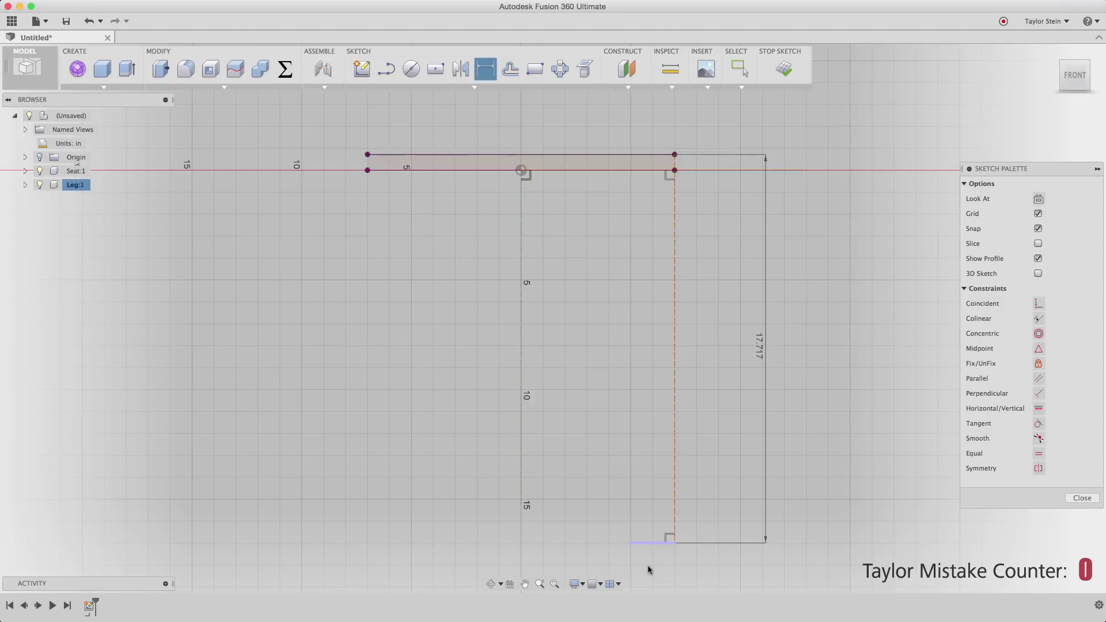
pyautogui.click(649, 567)
pyautogui.write('3')
pyautogui.press('Return')
pyautogui.press('Escape')
# Step: Draw a slanted line about 17.1 in long from the foot line's outer end up to the seat's underside
pyautogui.click(386, 69)
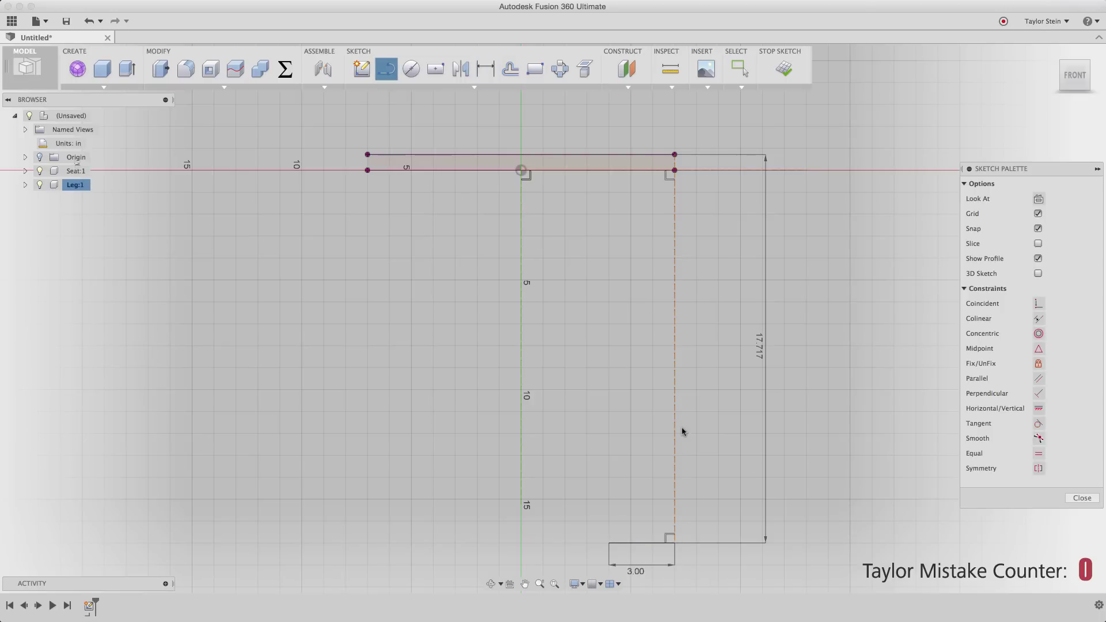
pyautogui.click(674, 543)
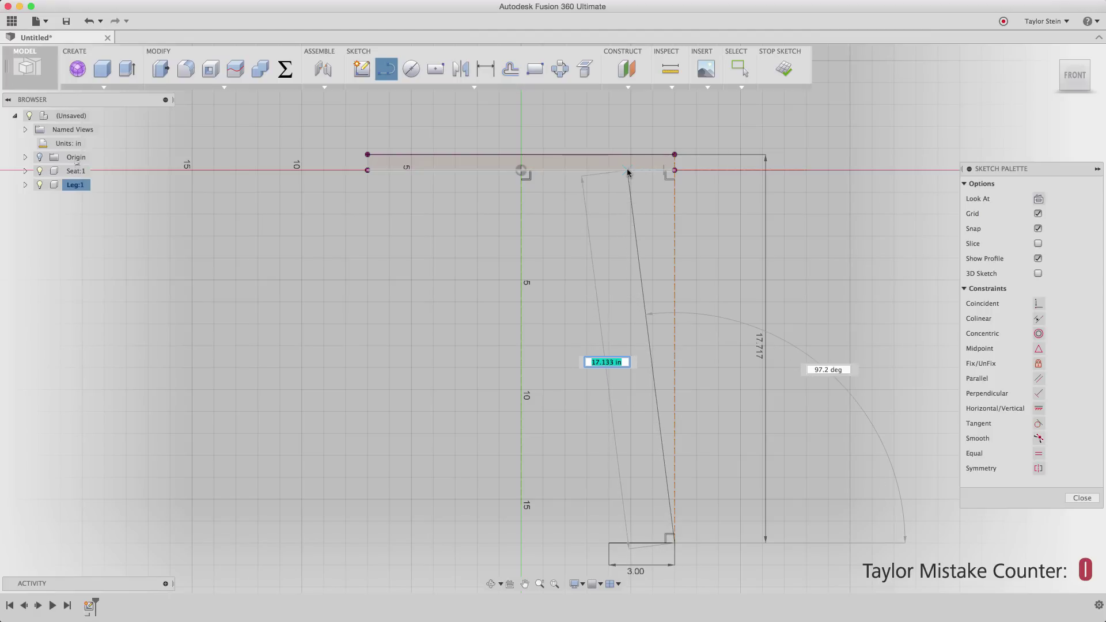
pyautogui.doubleClick(627, 171)
pyautogui.press('Escape')
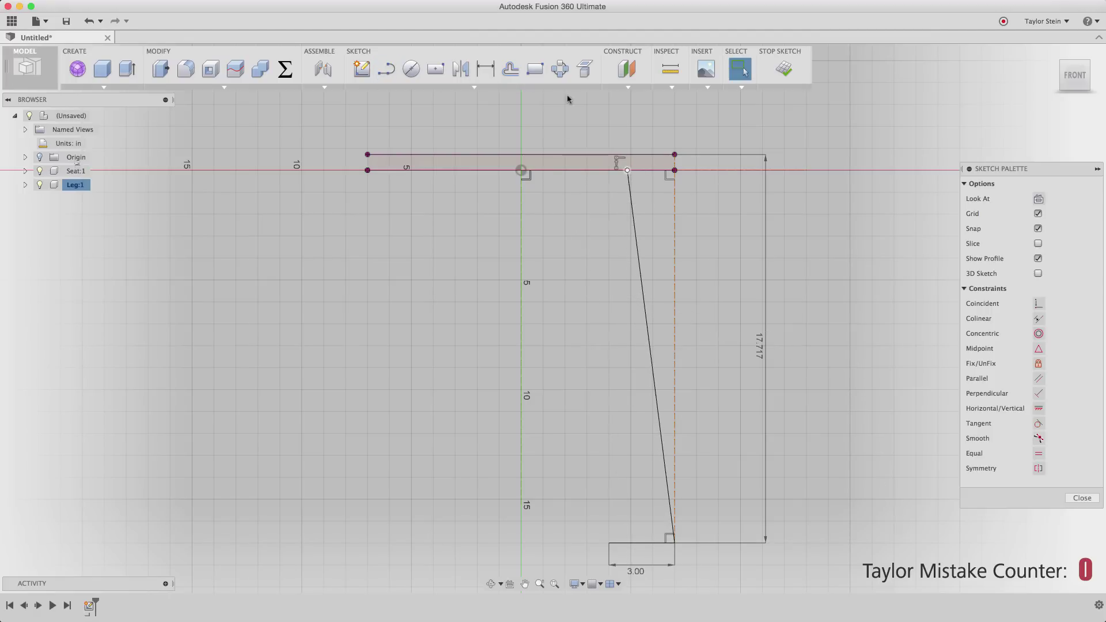
# Step: Dimension the horizontal distance between the slanted line's upper end and the seat's lower right corner to 2 in
pyautogui.click(487, 69)
pyautogui.click(627, 171)
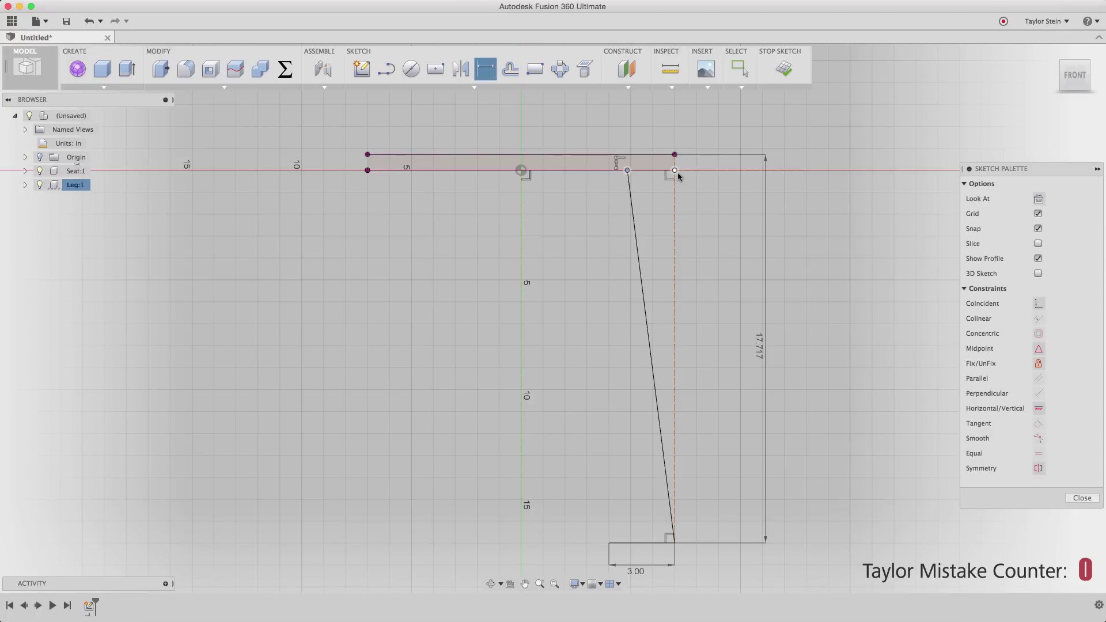
pyautogui.click(675, 171)
pyautogui.click(651, 138)
pyautogui.write('2')
pyautogui.press('Return')
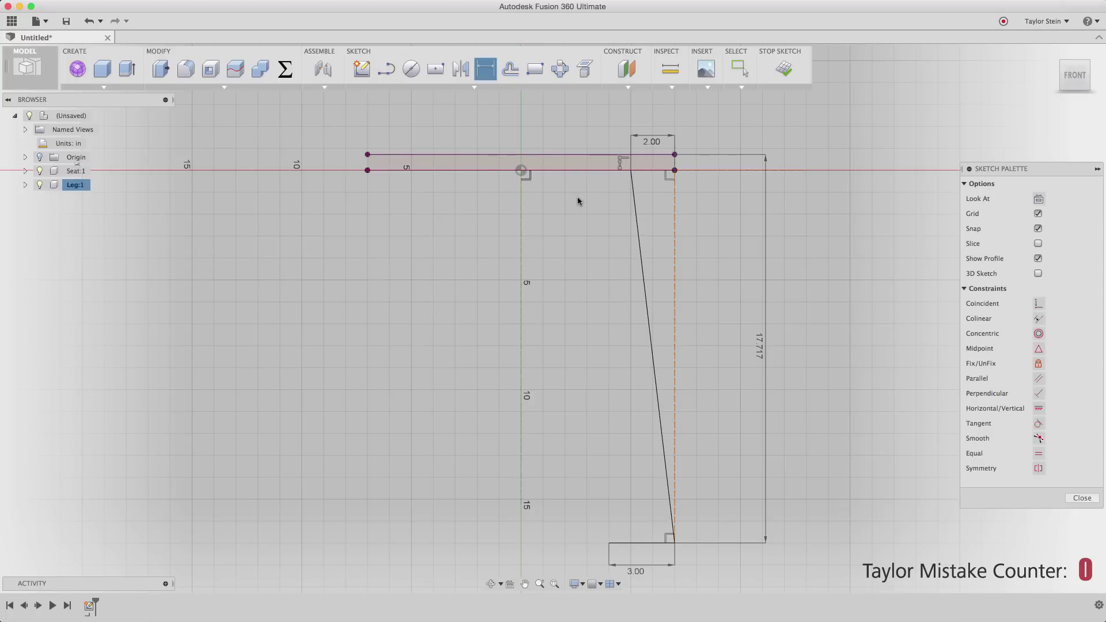
# Step: Draw a horizontal line about 2.5 in long rightward from the vertical center axis, about 6.7 in below the seat's underside
pyautogui.press('f')
pyautogui.click(521, 316)
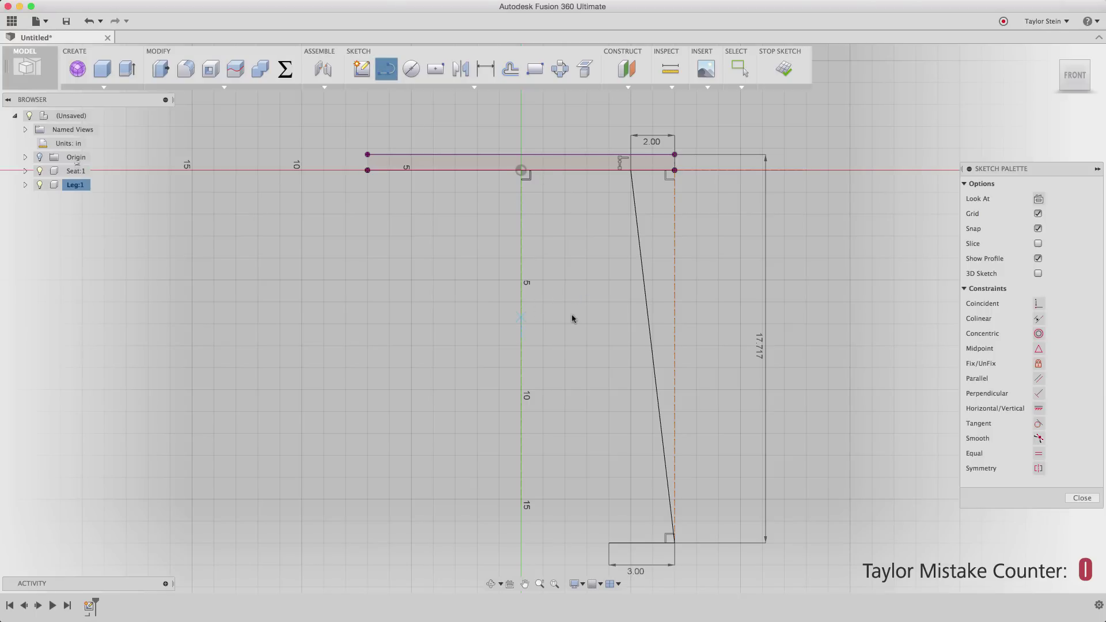
pyautogui.click(575, 317)
pyautogui.press('Escape')
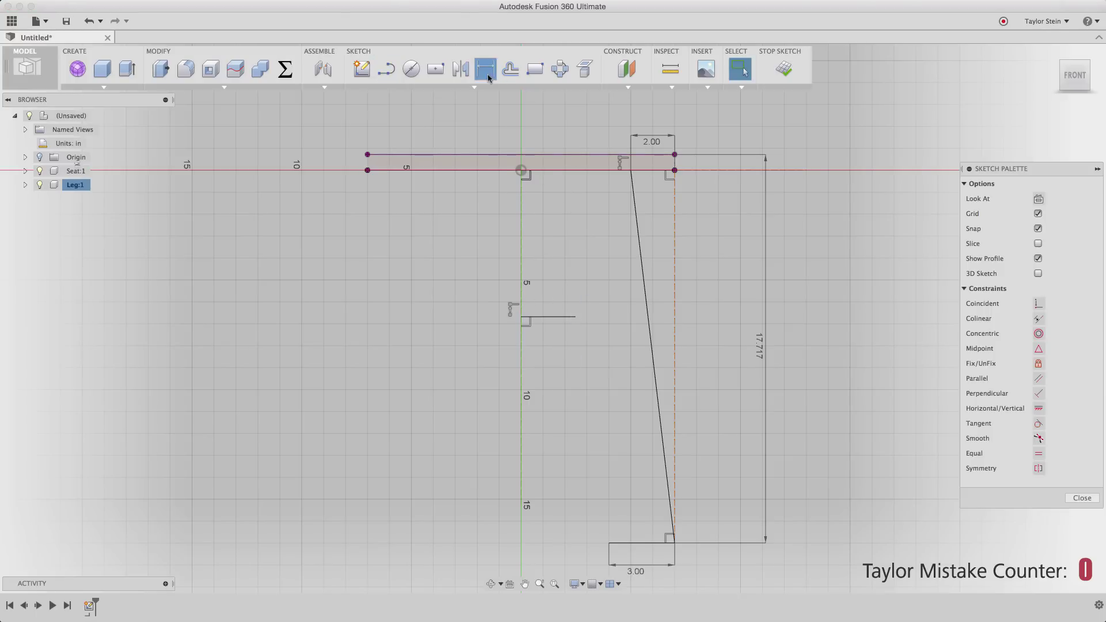
# Step: Dimension the distance between the seat's underside and the short horizontal line at the center axis to 6 in
pyautogui.click(563, 316)
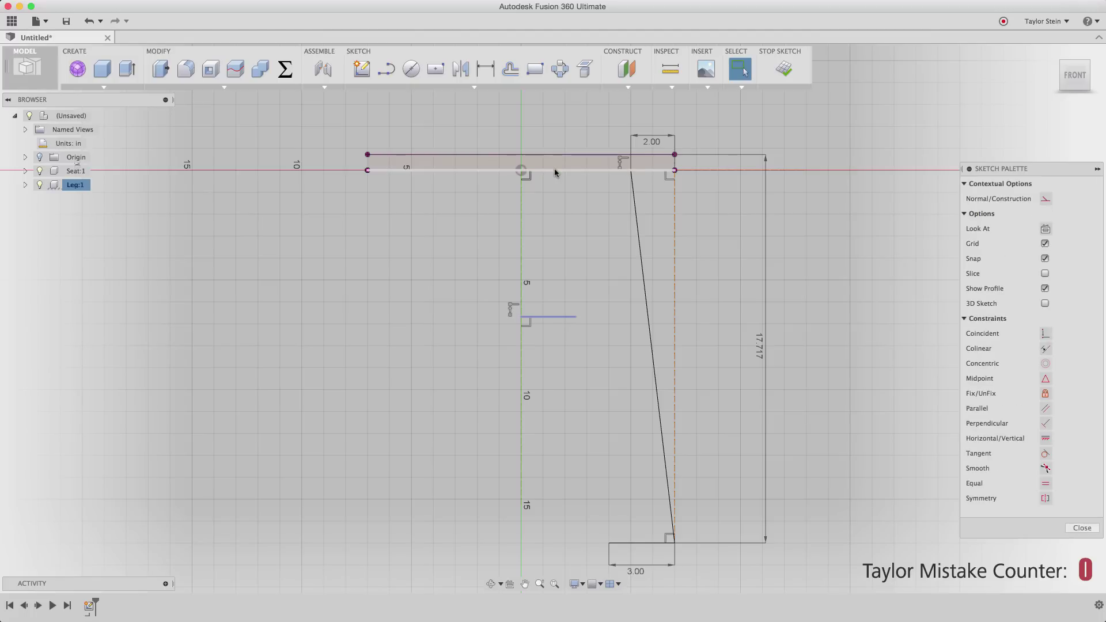
pyautogui.click(554, 170)
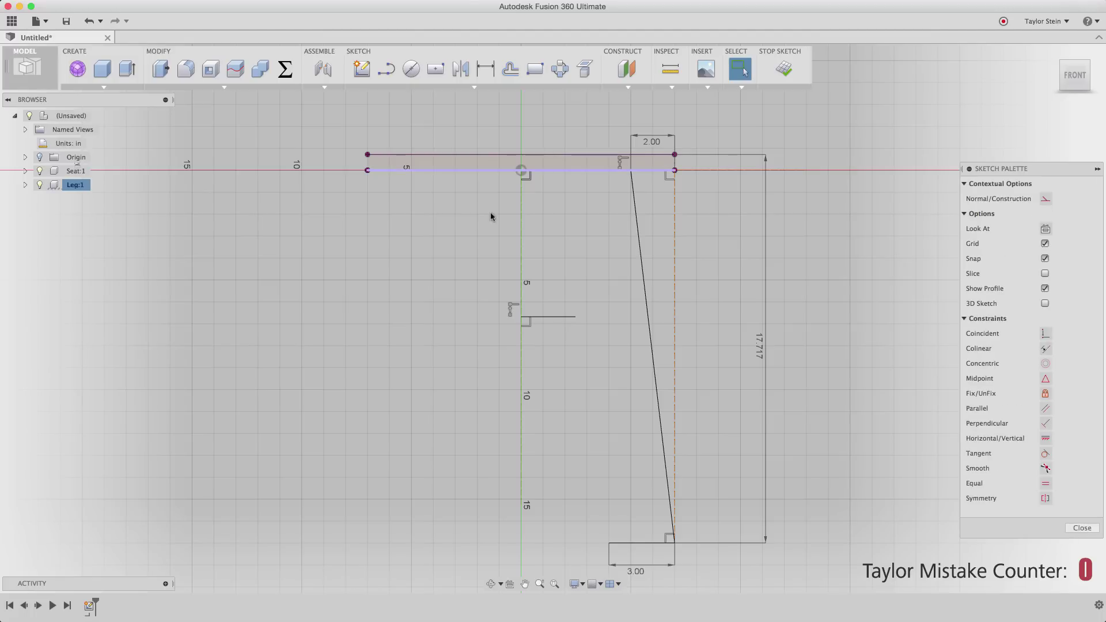
pyautogui.click(556, 318)
pyautogui.click(484, 69)
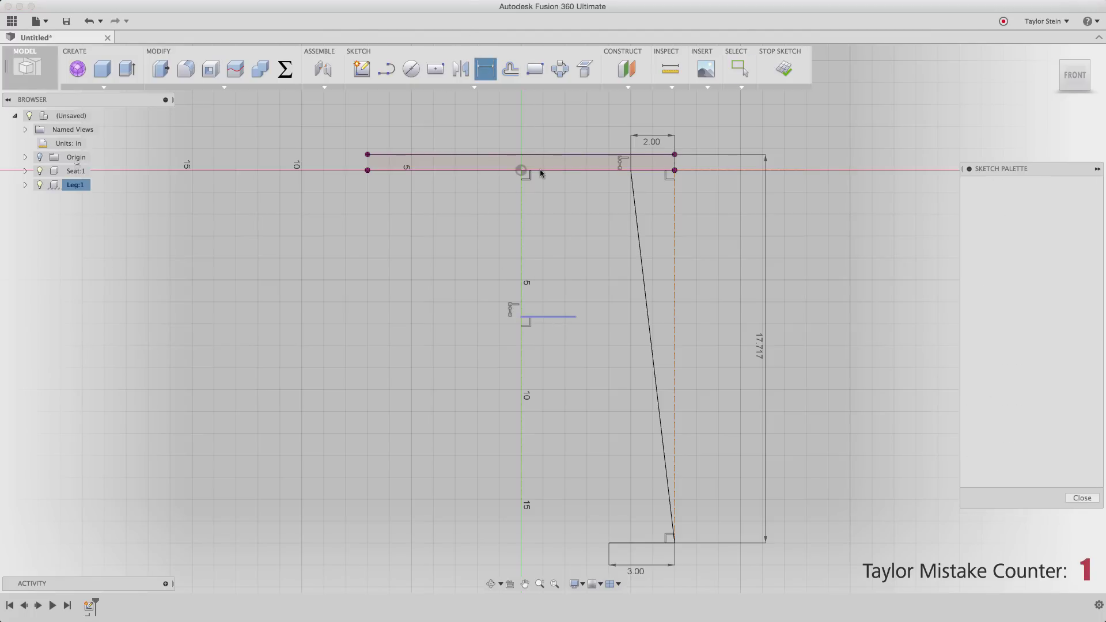
pyautogui.click(493, 242)
pyautogui.click(492, 240)
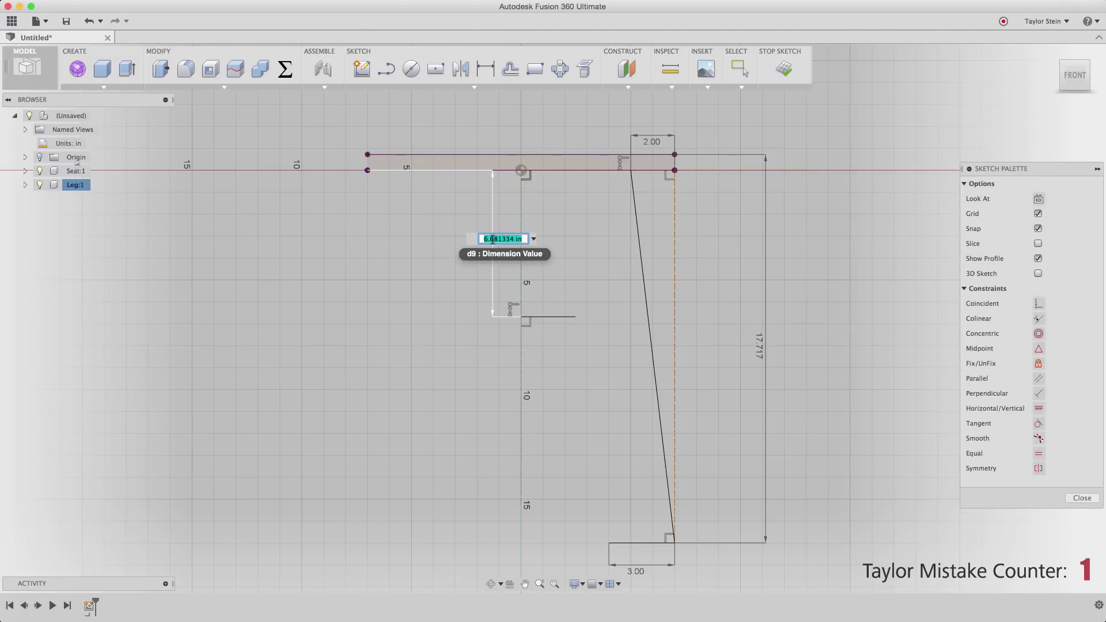
pyautogui.write('6')
pyautogui.press('Return')
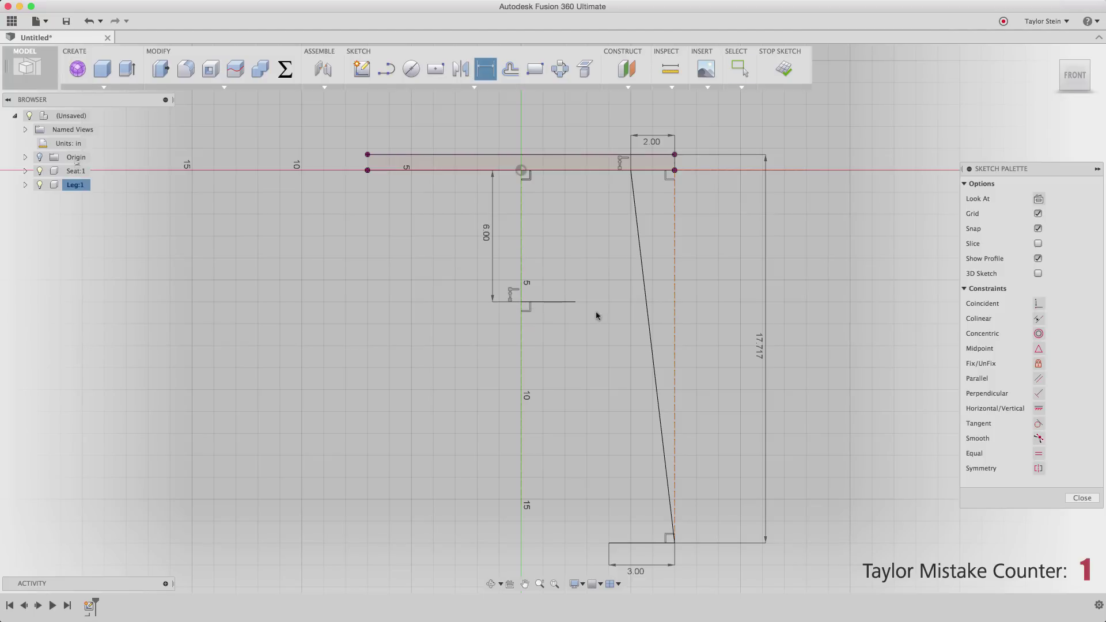
pyautogui.press('Escape')
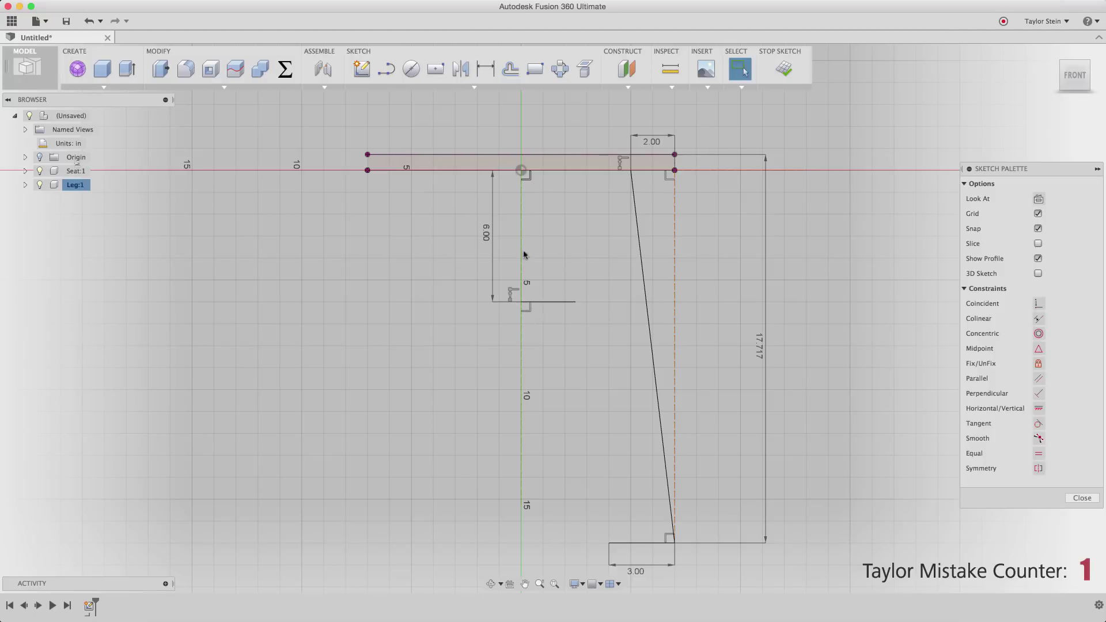
# Step: Draw the leg's inner edge from the short horizontal line's right end down to the foot line's inner end
pyautogui.press('l')
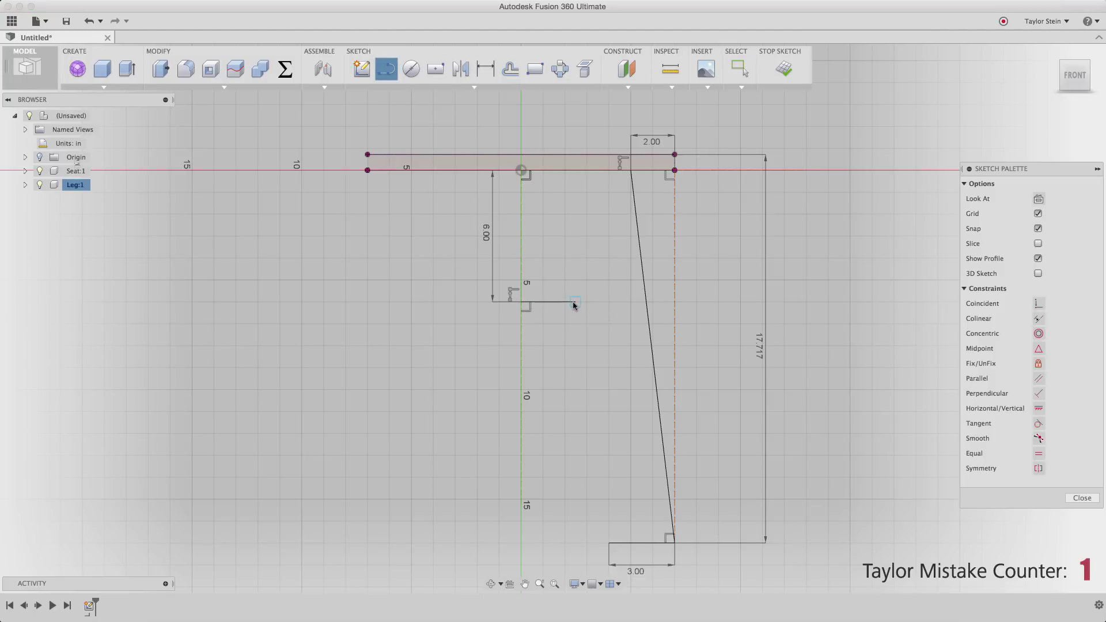
pyautogui.click(575, 301)
pyautogui.click(609, 543)
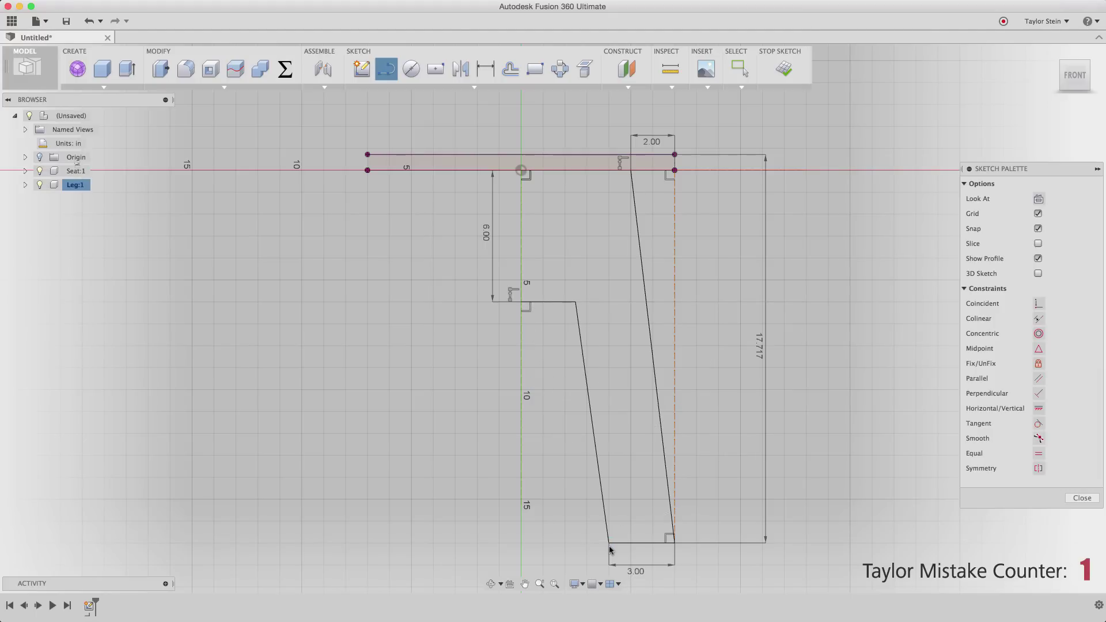
pyautogui.press('Escape')
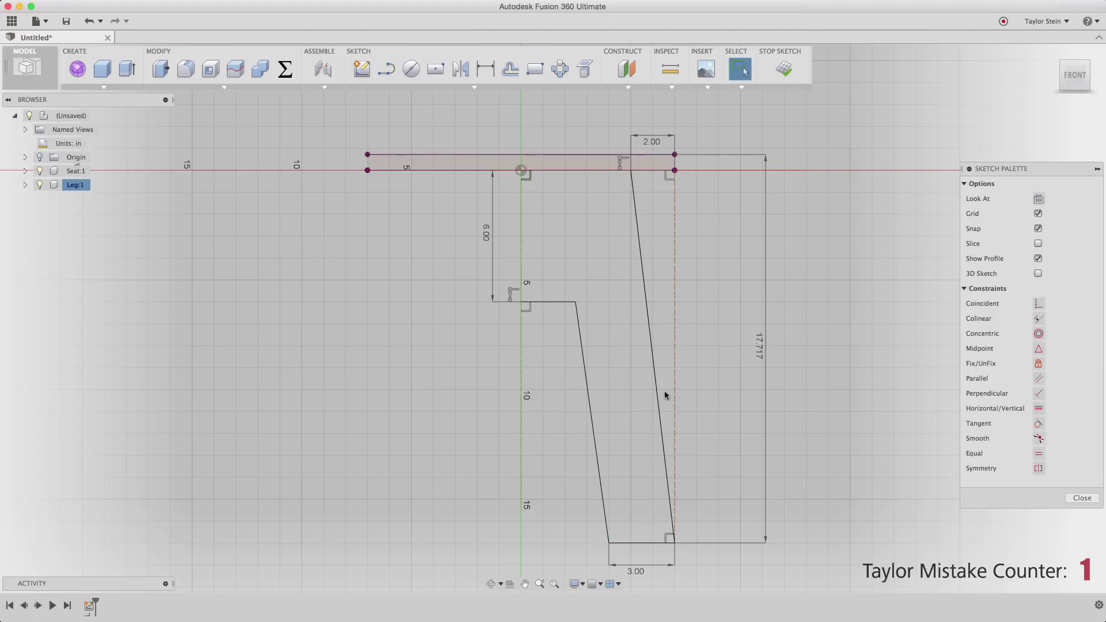
# Step: Make the leg's inner slanted edge parallel to its outer slanted edge
pyautogui.click(1037, 379)
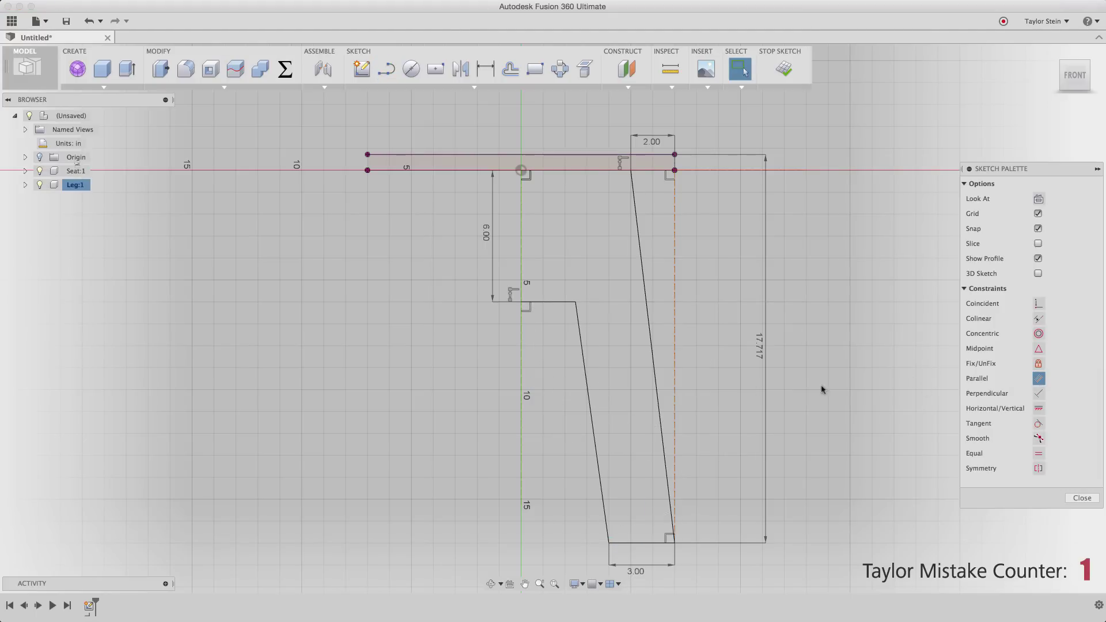
pyautogui.click(586, 385)
pyautogui.click(655, 375)
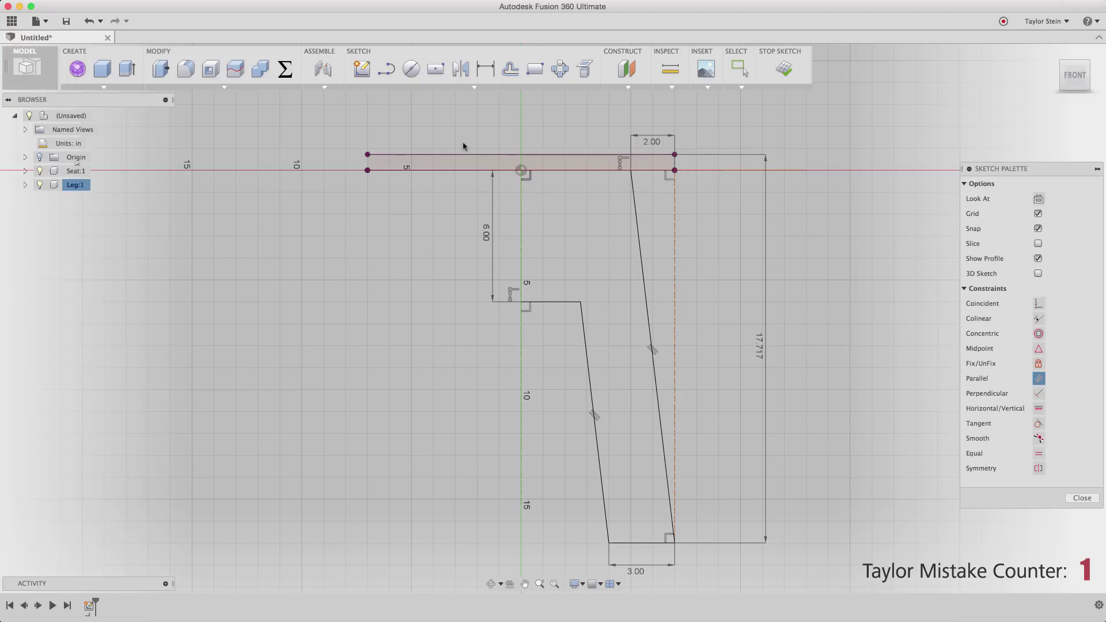
# Step: Draw the leg's top outline from the outer edge: inward along the seat's underside, up about 1.7 in, and about 2.2 in to the center axis
pyautogui.click(387, 70)
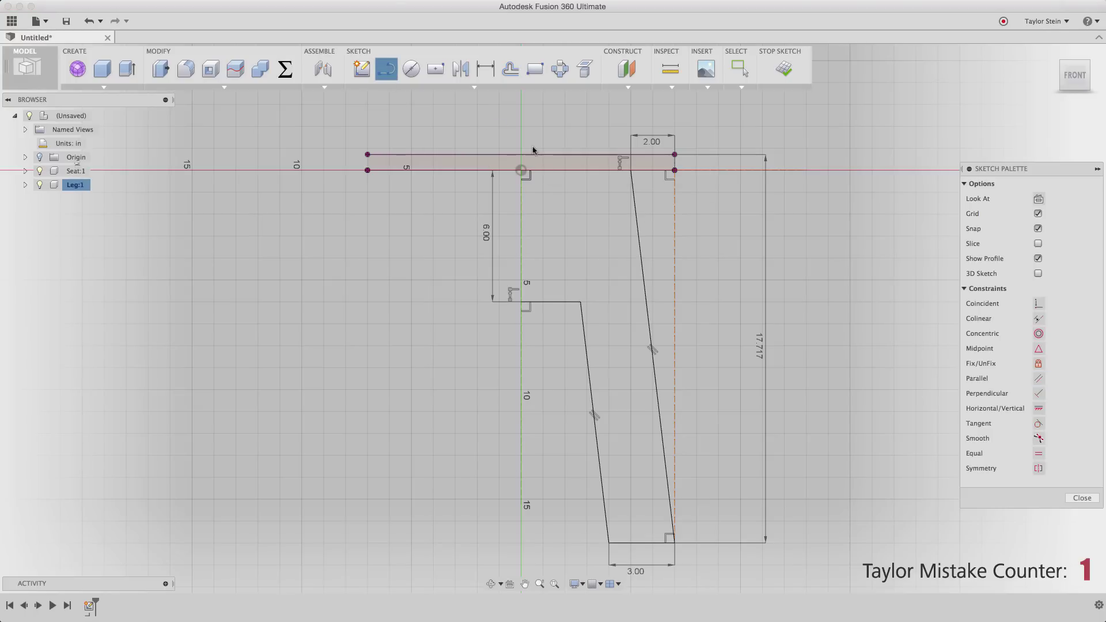
pyautogui.click(631, 170)
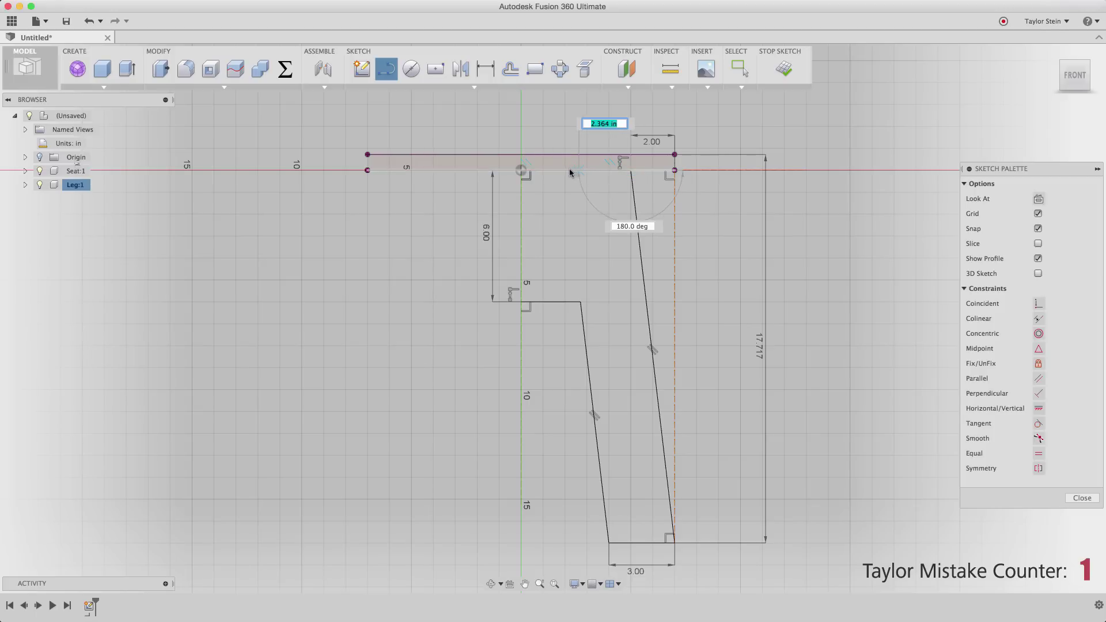
pyautogui.click(569, 171)
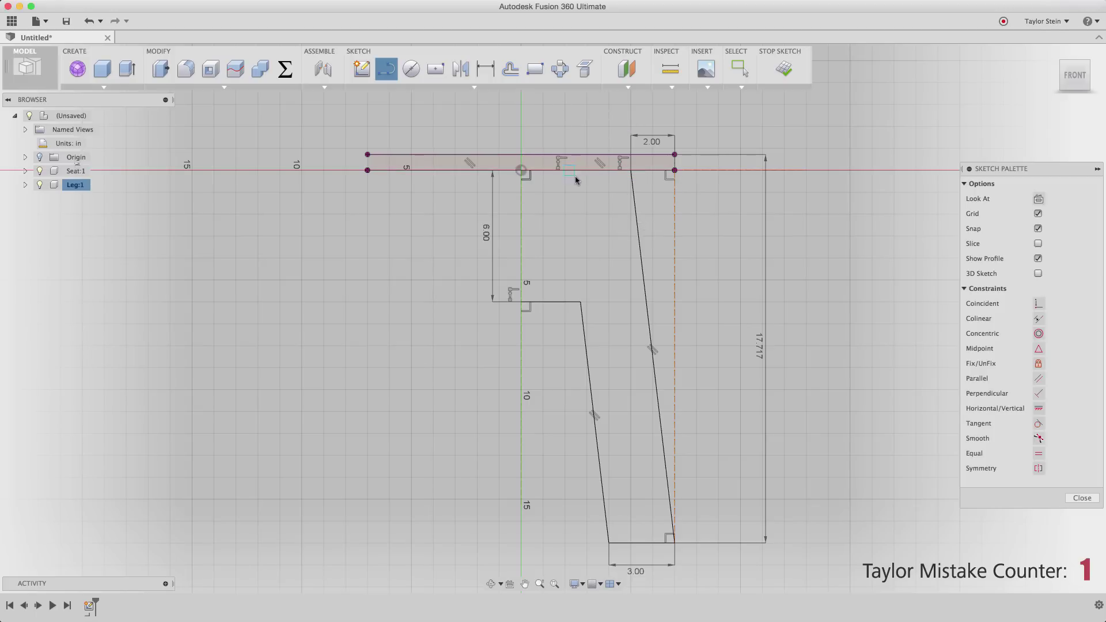
pyautogui.click(569, 171)
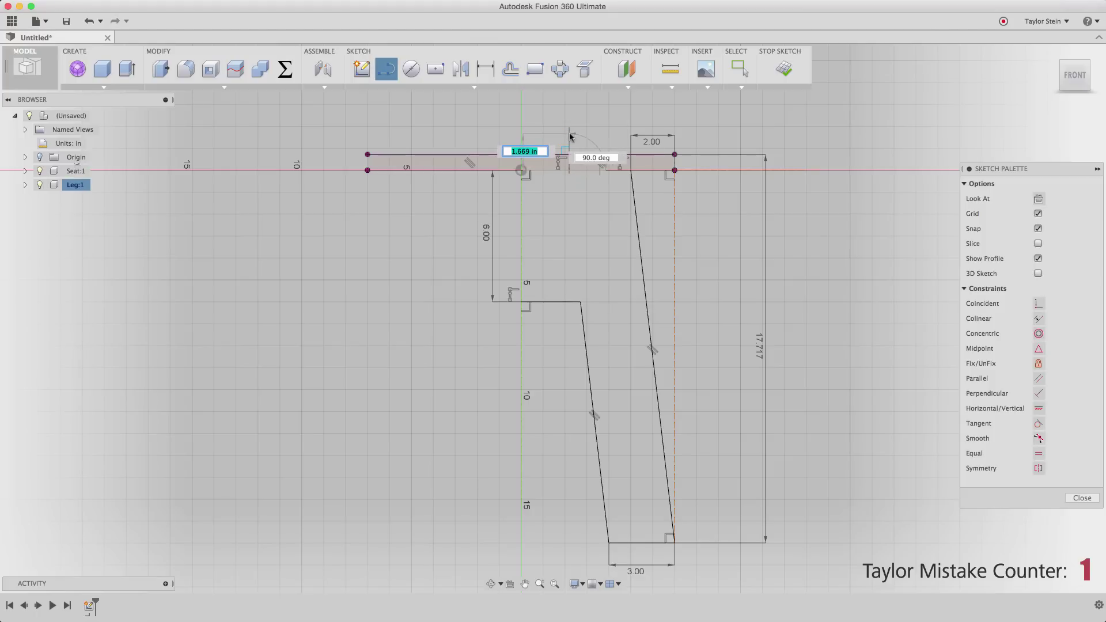
pyautogui.click(570, 135)
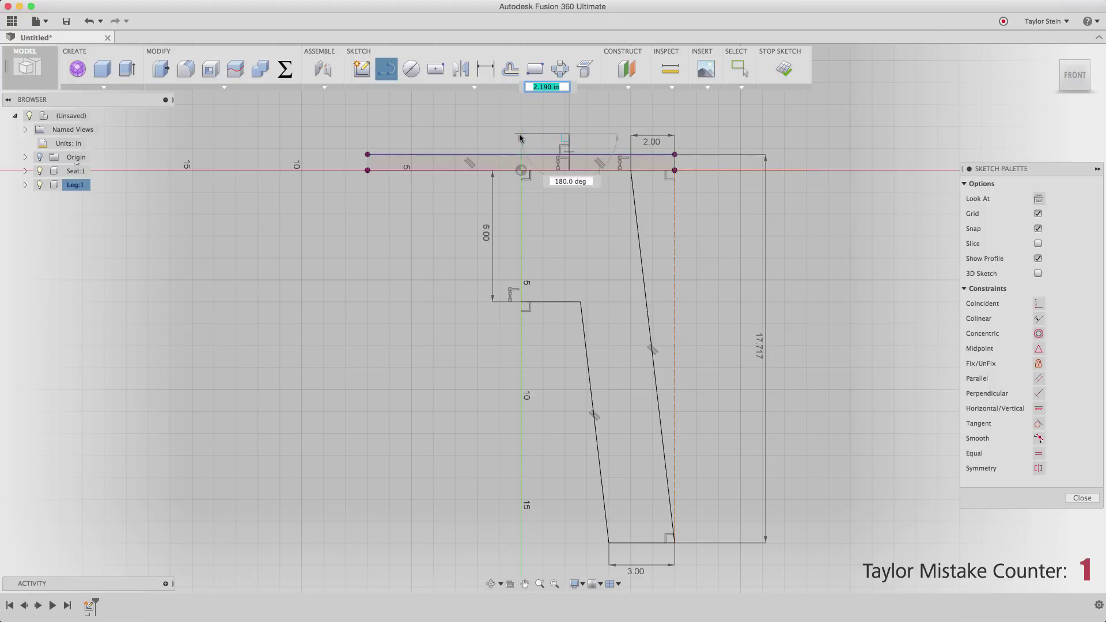
pyautogui.click(521, 136)
pyautogui.press('Escape')
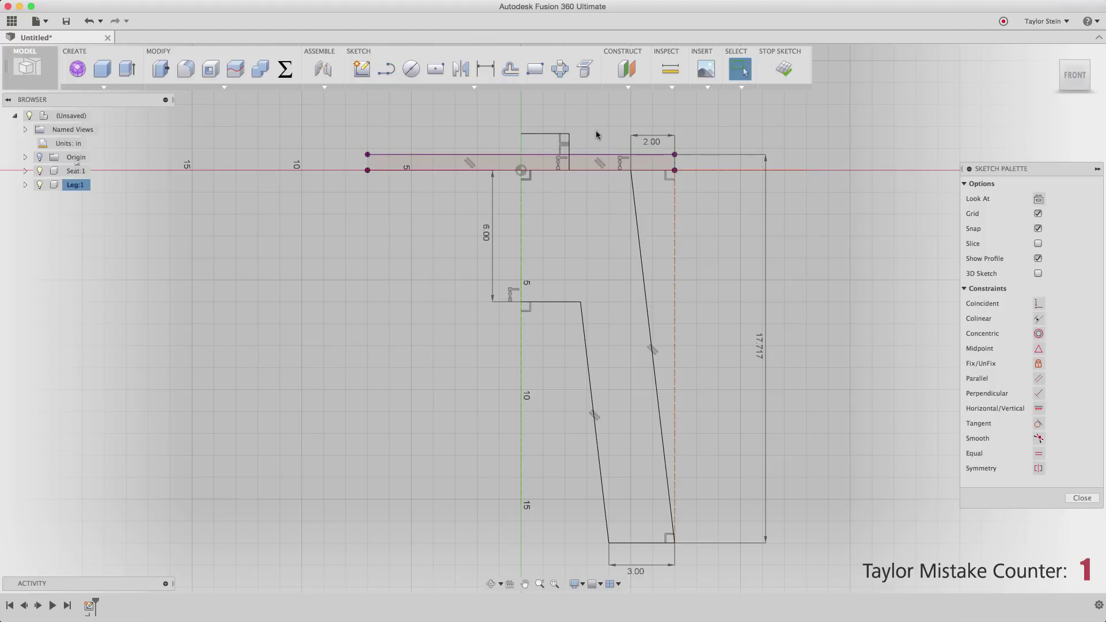
pyautogui.moveTo(502, 47); pyautogui.dragTo(472, 118, button='middle')
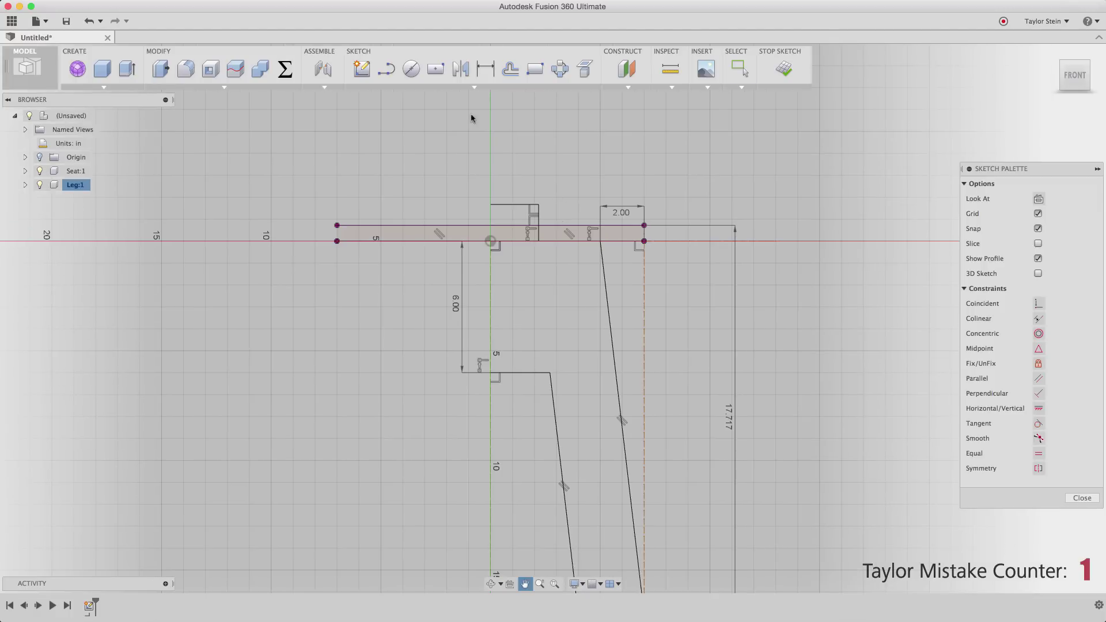
# Step: Dimension the short vertical line of the leg's top tab to the wood_thickness parameter
pyautogui.click(477, 72)
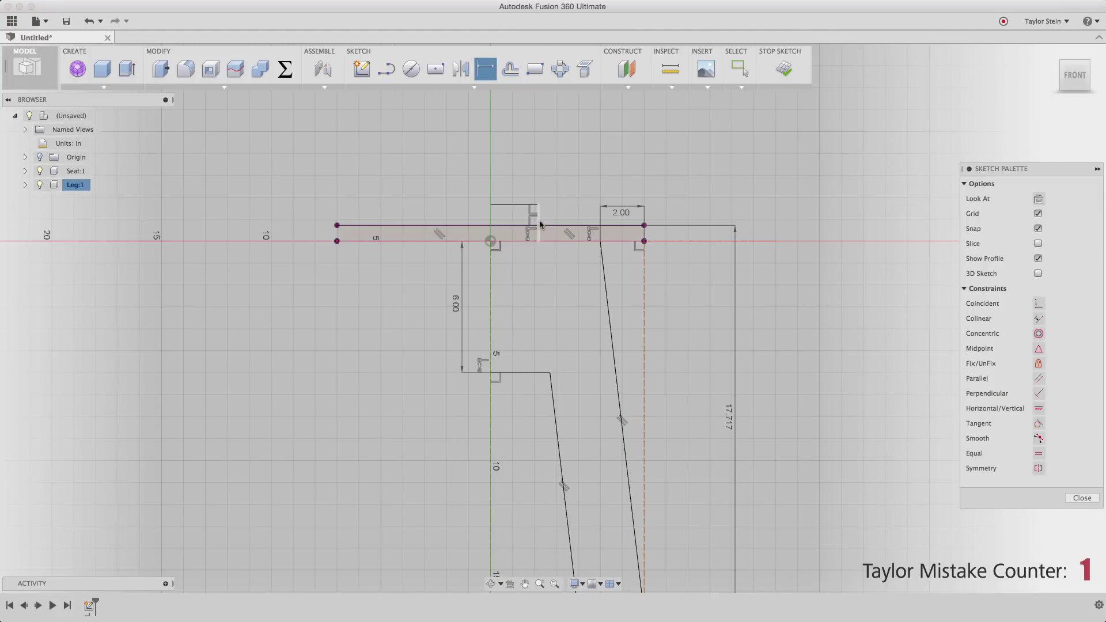
pyautogui.click(822, 225)
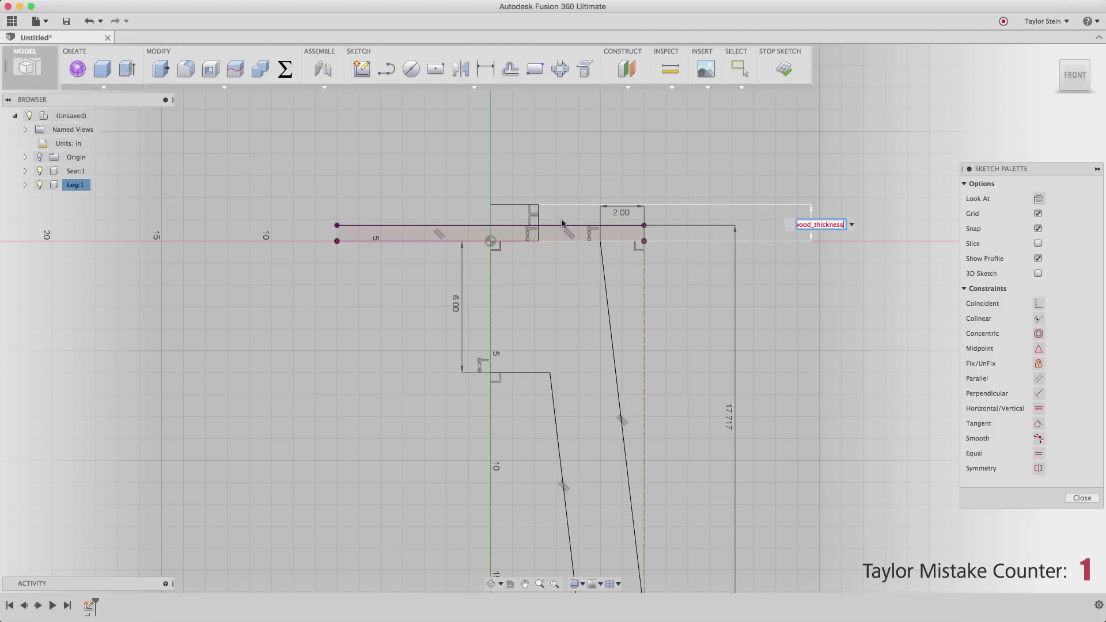
pyautogui.write('wood_thickness')
pyautogui.press('Return')
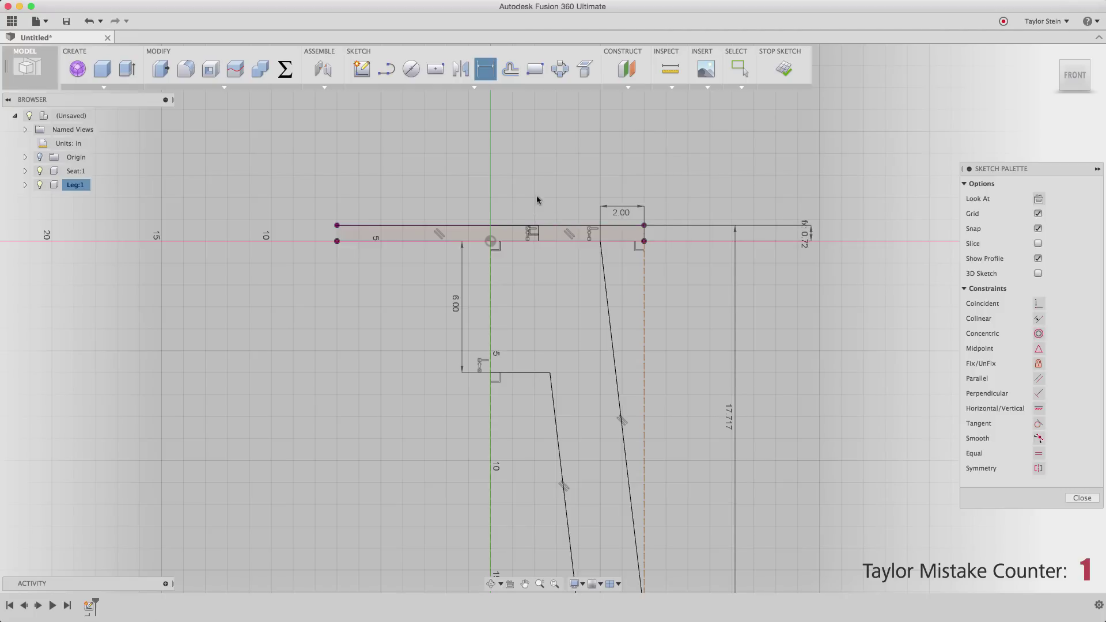
# Step: Dimension the length of the leg tab's top horizontal line to 2.5 in
pyautogui.click(513, 226)
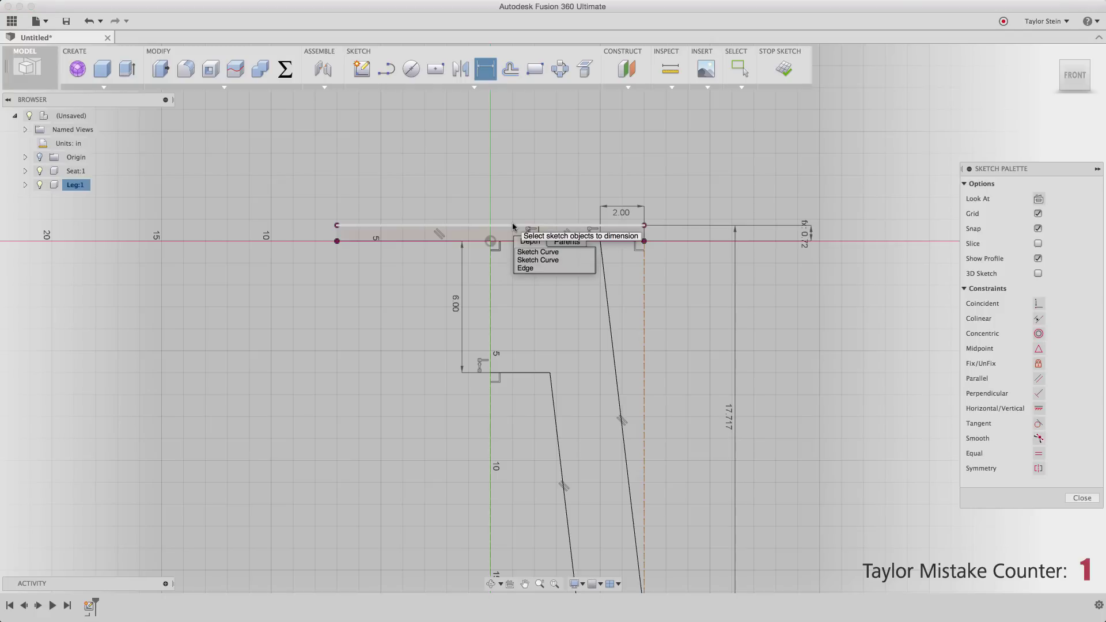
pyautogui.click(530, 260)
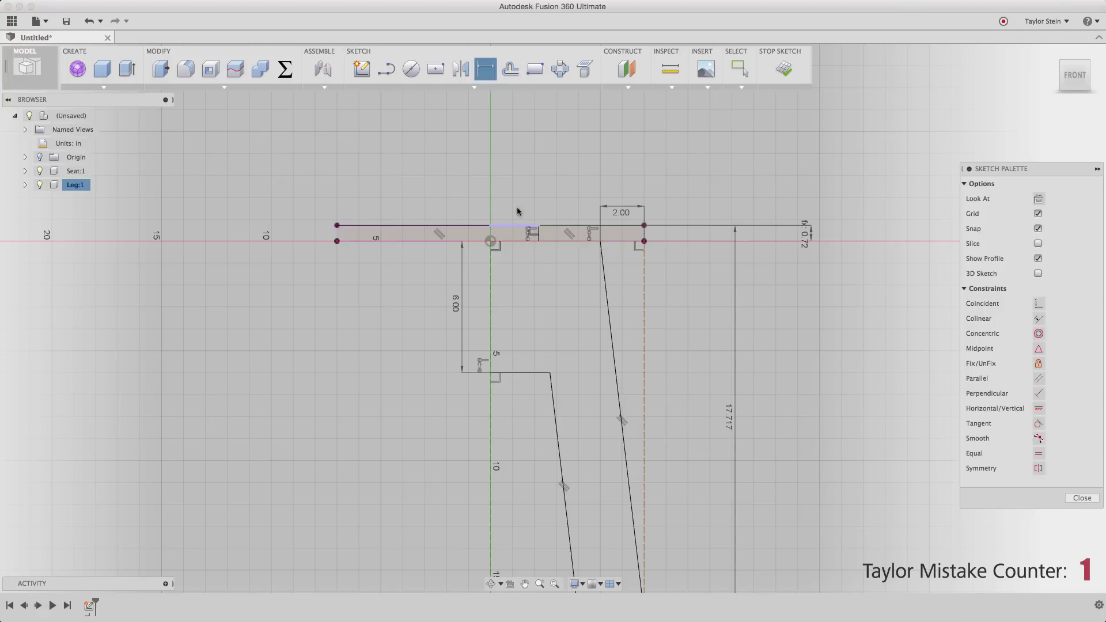
pyautogui.click(564, 187)
pyautogui.write('2.5')
pyautogui.press('Return')
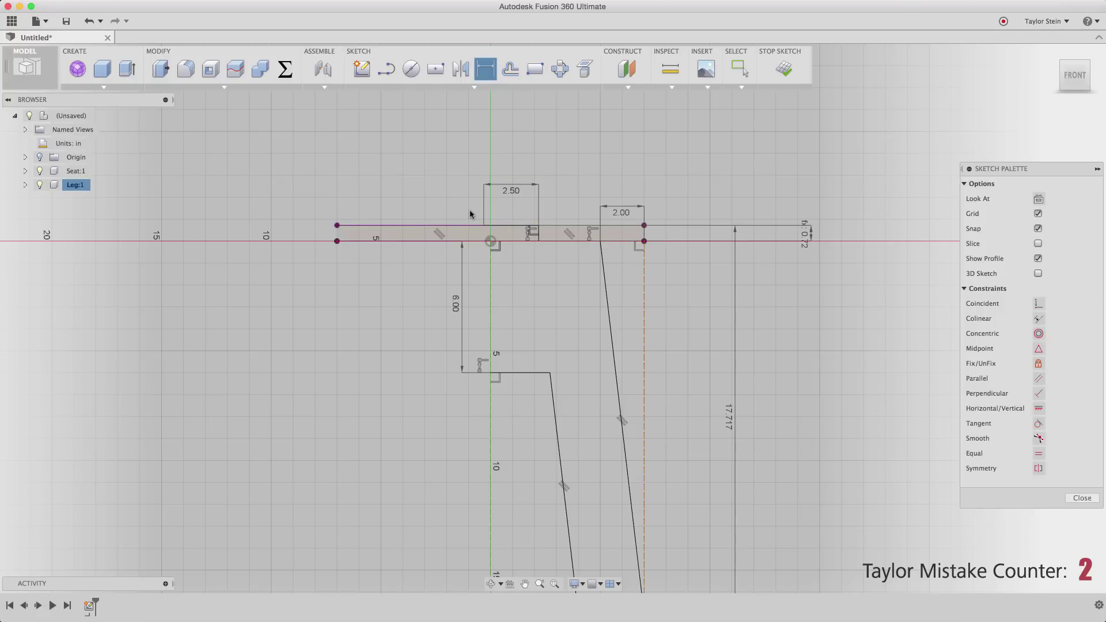
pyautogui.press('Escape')
# Step: Draw a vertical line from the origin up along the center axis, past the seat's top, and convert it to construction
pyautogui.scroll(3, 483, 228)
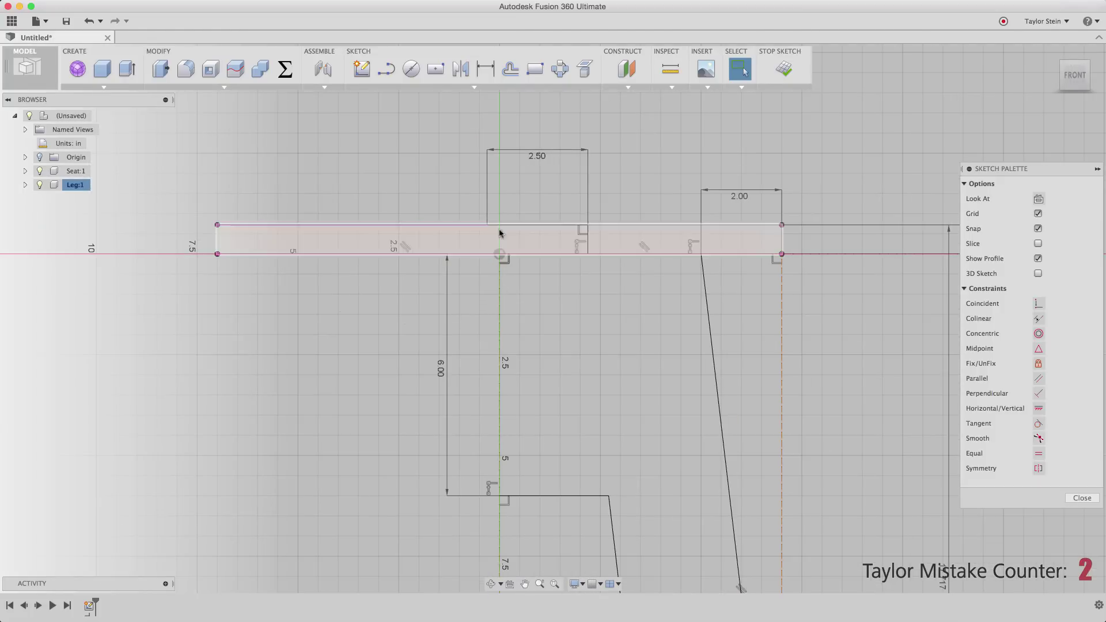
pyautogui.click(386, 70)
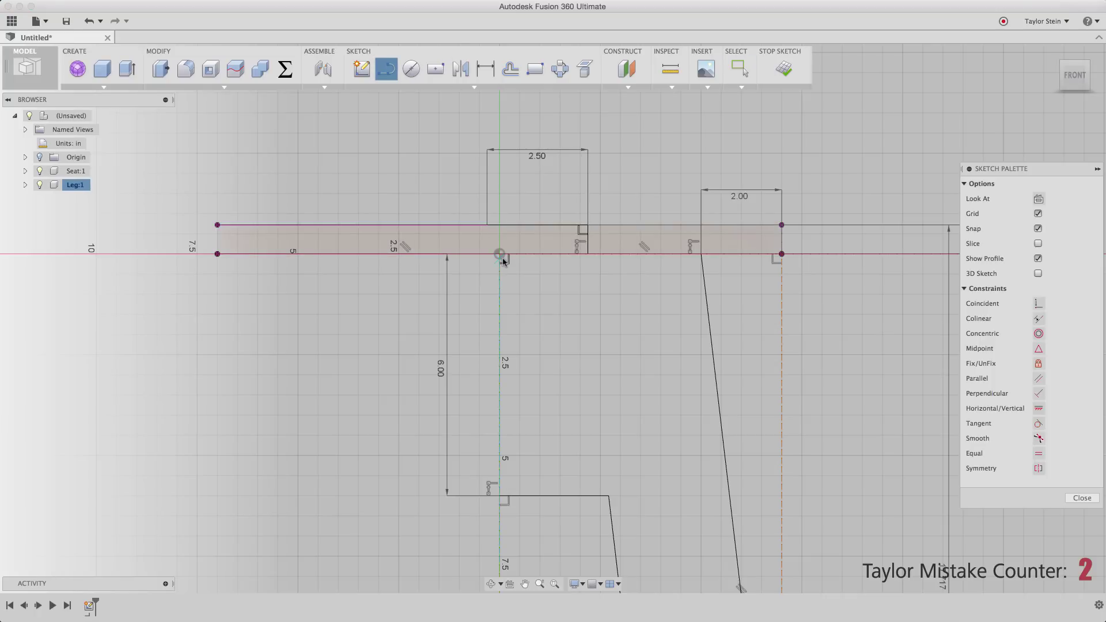
pyautogui.click(501, 254)
pyautogui.click(499, 122)
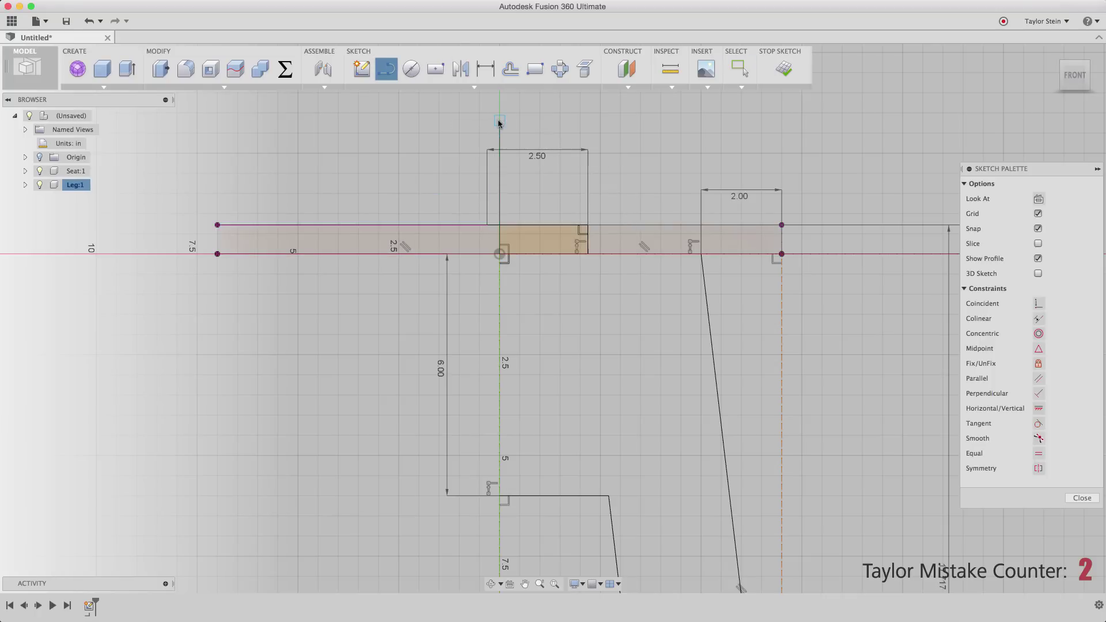
pyautogui.press('Escape')
pyautogui.rightClick(530, 127)
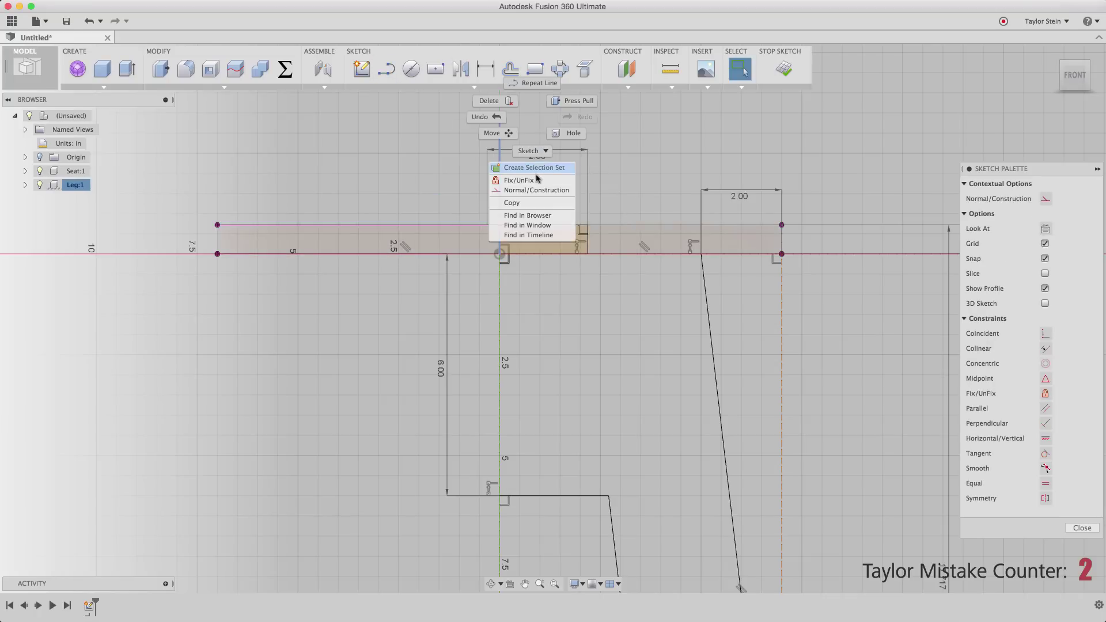
pyautogui.press('Escape')
pyautogui.press('x')
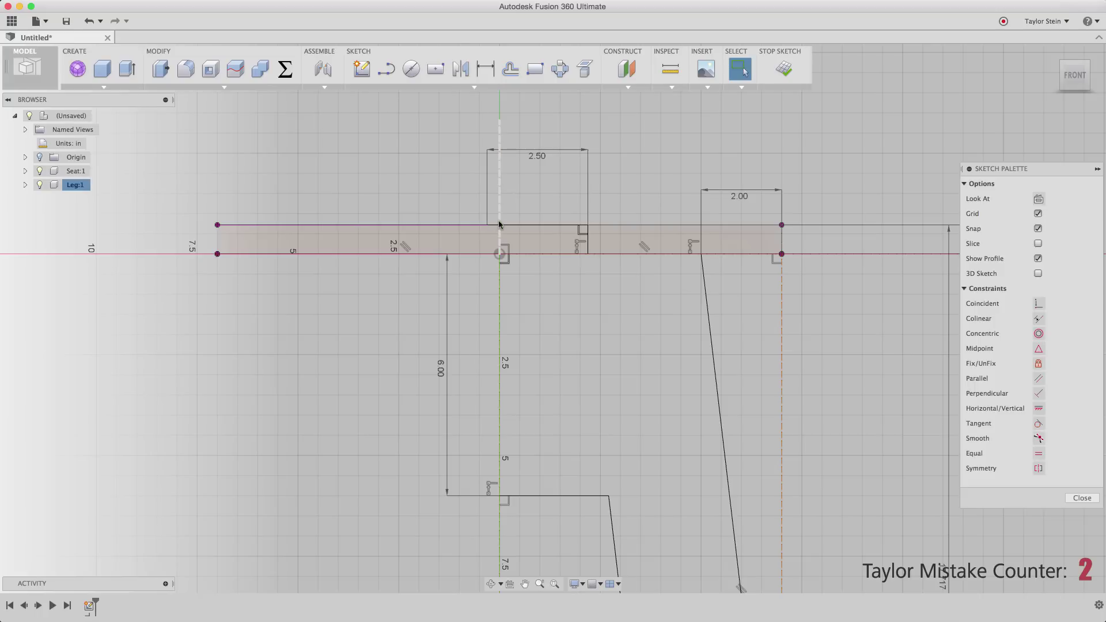
# Step: Fix the construction lines along the center axis, both above and below the origin, in place
pyautogui.click(498, 220)
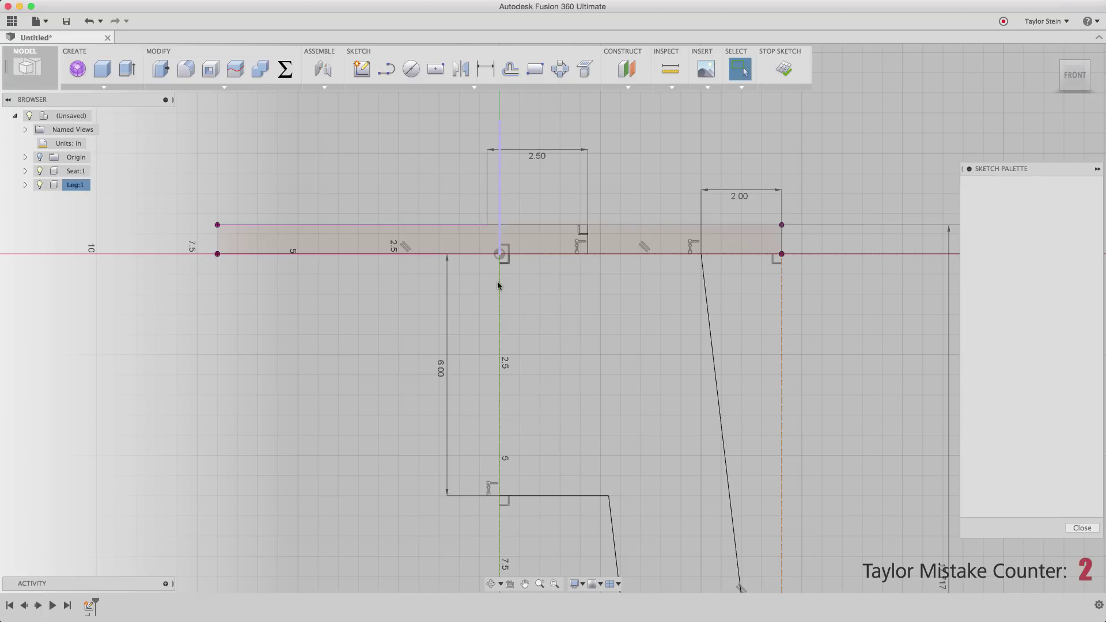
pyautogui.rightClick(540, 292)
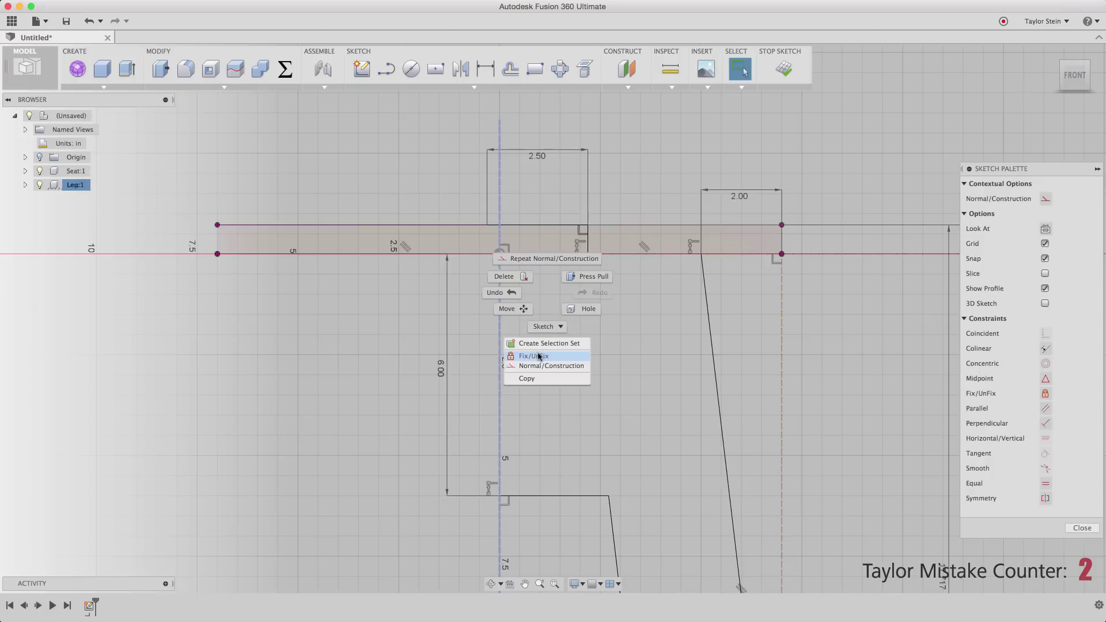
pyautogui.click(539, 357)
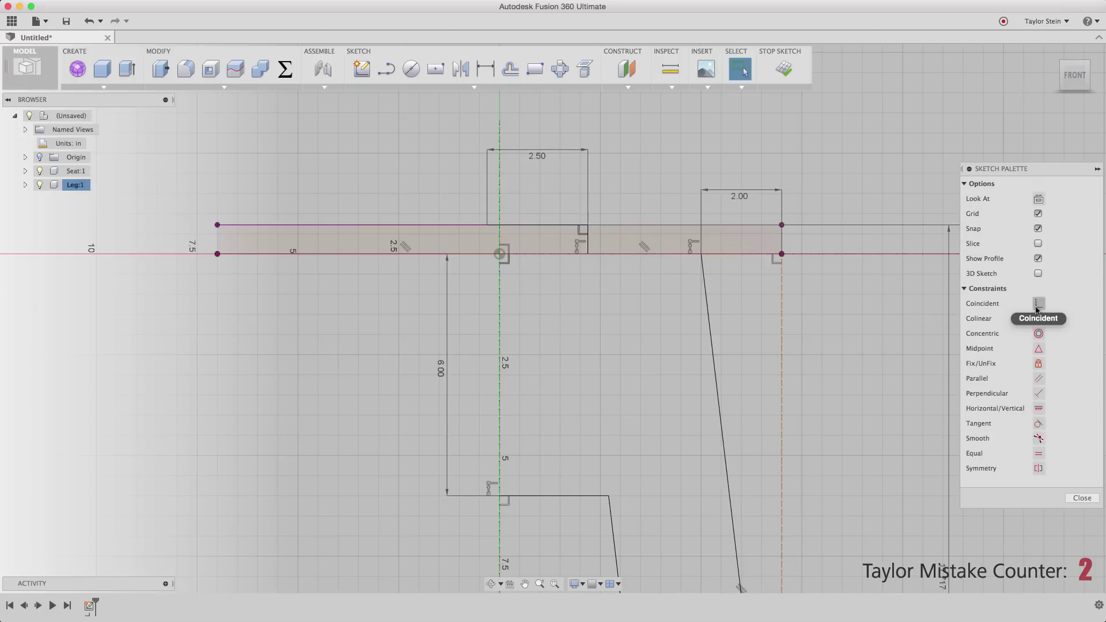
# Step: Make the inner endpoint of the tab's top line coincident with the vertical center construction line
pyautogui.click(1037, 305)
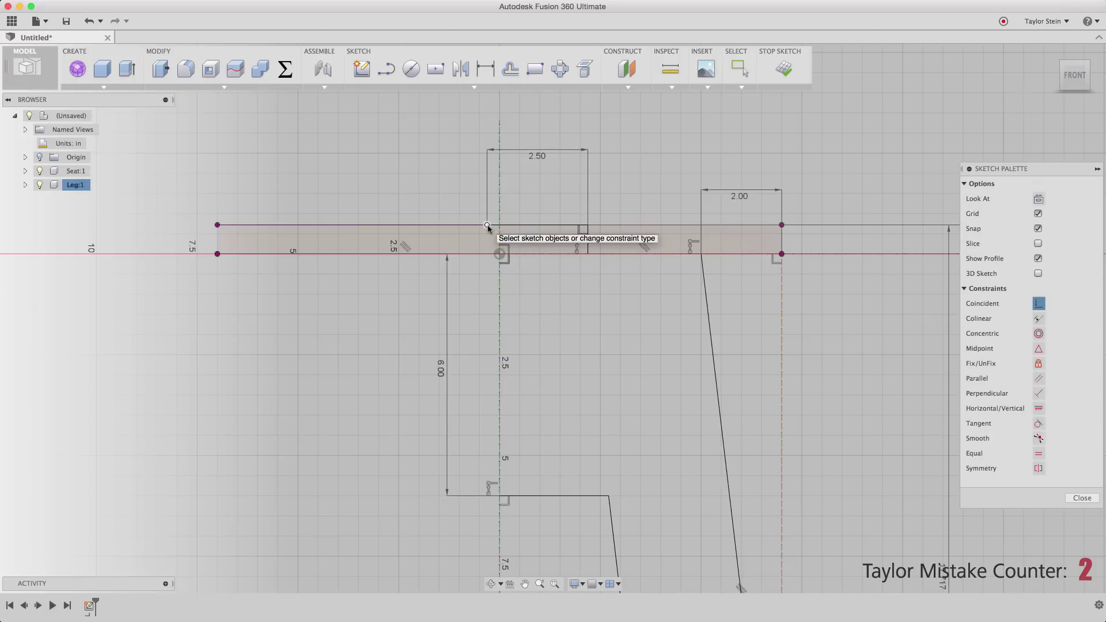
pyautogui.click(499, 212)
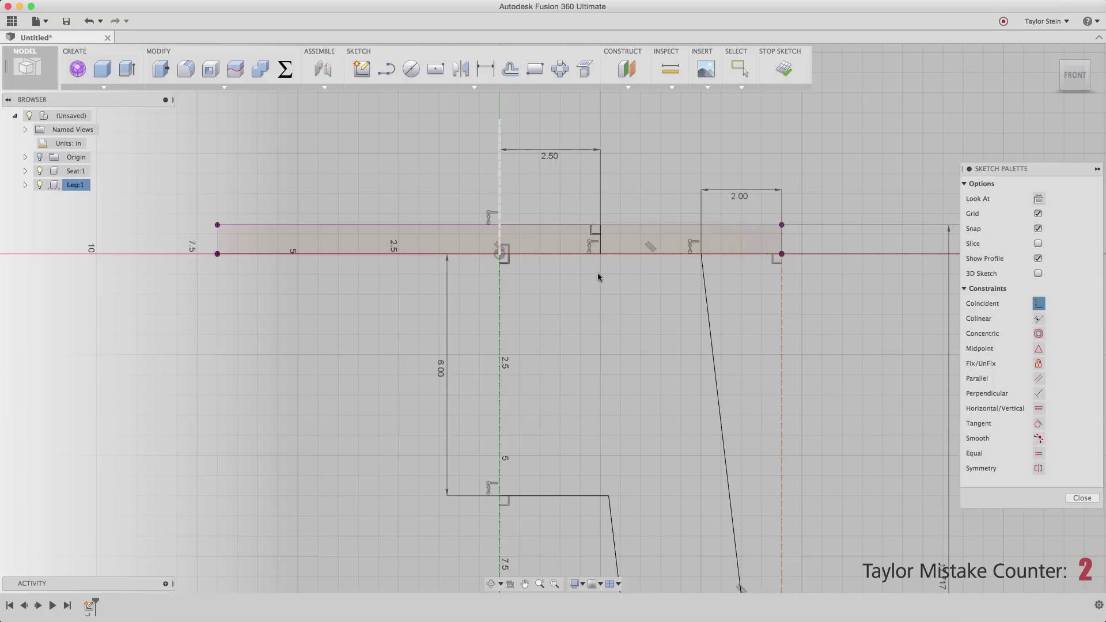
pyautogui.press('Escape')
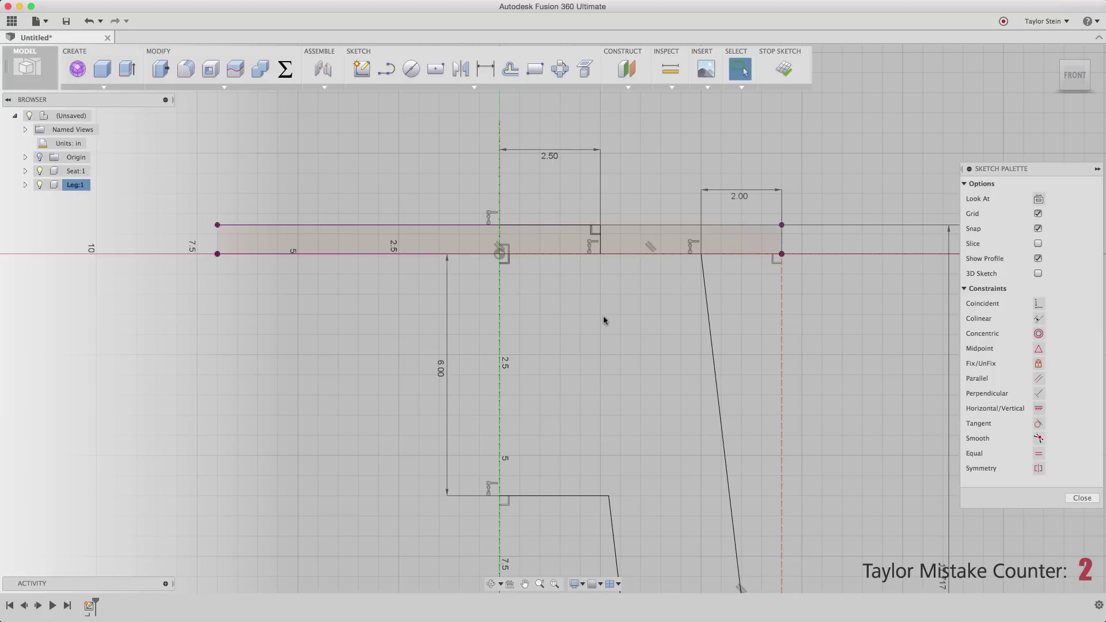
# Step: Mirror the six tab, shoulder, slanted and inner horizontal lines of the leg's half profile about the center construction line
pyautogui.scroll(-3, 604, 316)
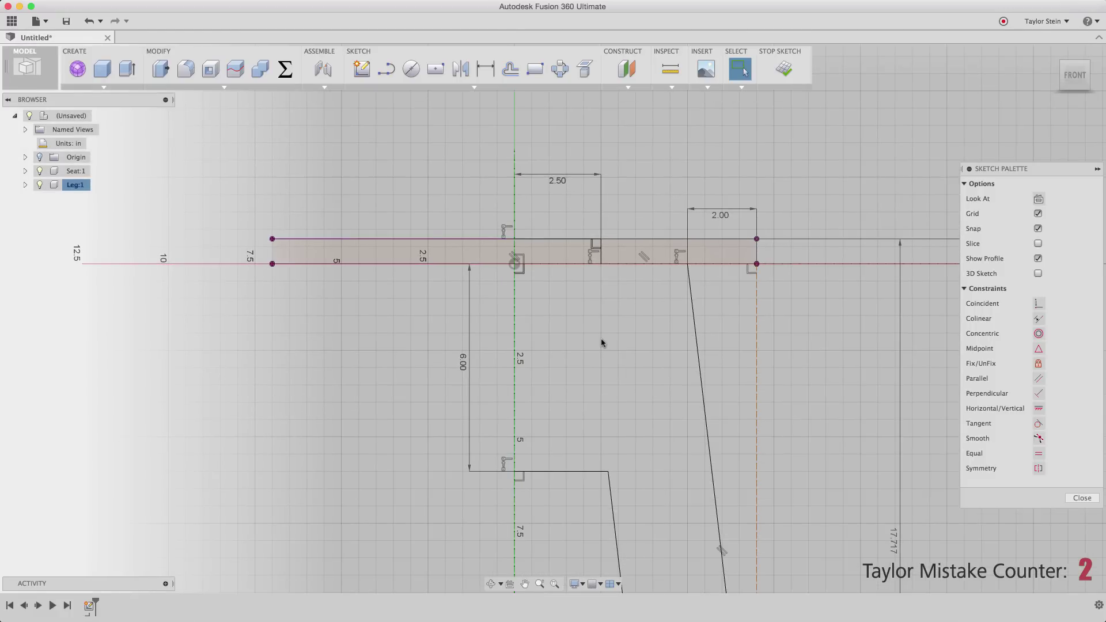
pyautogui.scroll(-3, 600, 337)
pyautogui.scroll(-2, 592, 287)
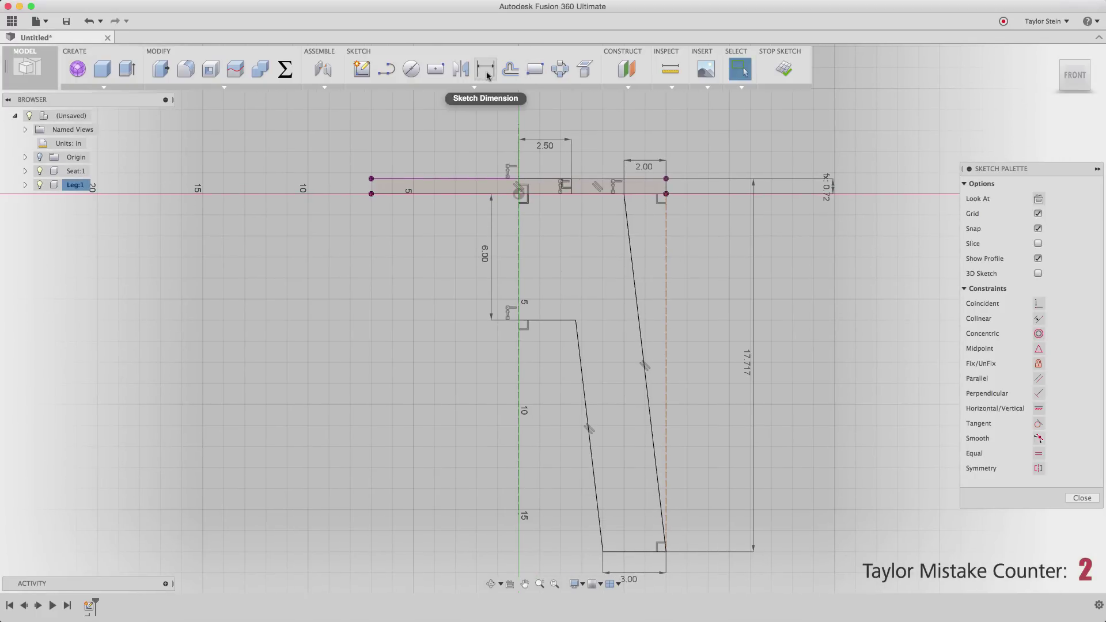
pyautogui.click(460, 69)
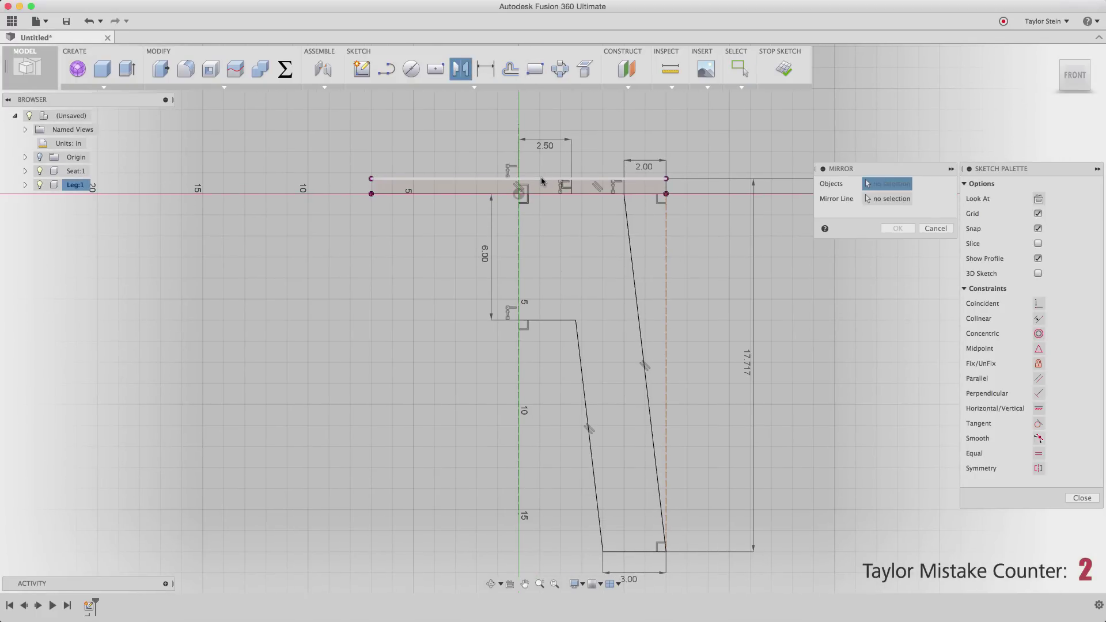
pyautogui.moveTo(541, 181)
pyautogui.mouseDown()
pyautogui.moveTo(564, 211)
pyautogui.moveTo(576, 193)
pyautogui.moveTo(603, 246)
pyautogui.mouseUp()
pyautogui.click(627, 217)
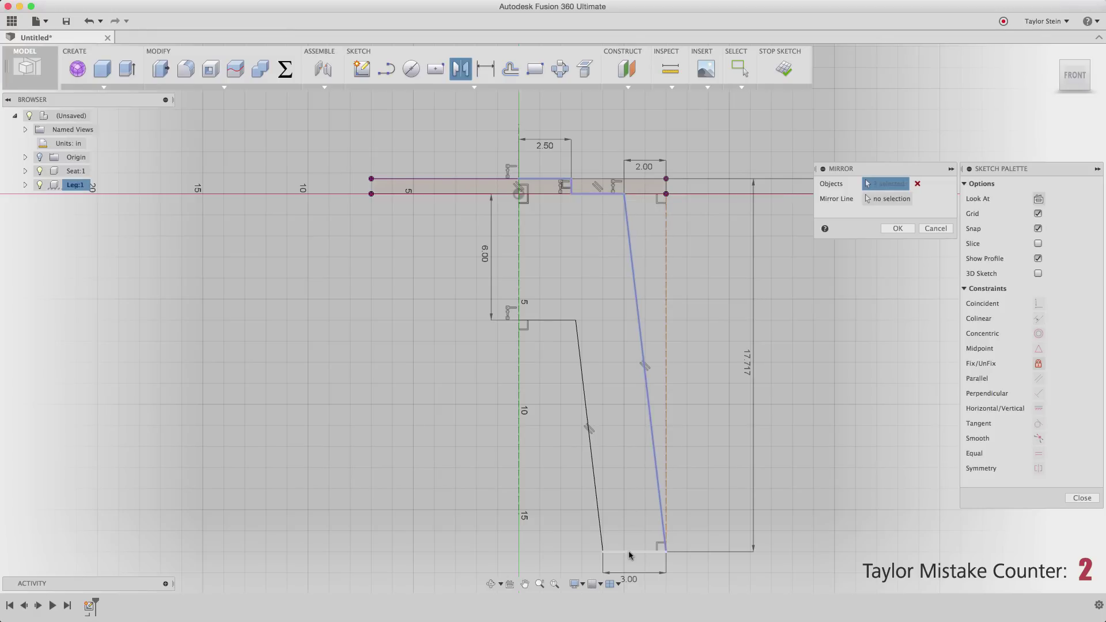
pyautogui.click(597, 501)
pyautogui.click(884, 199)
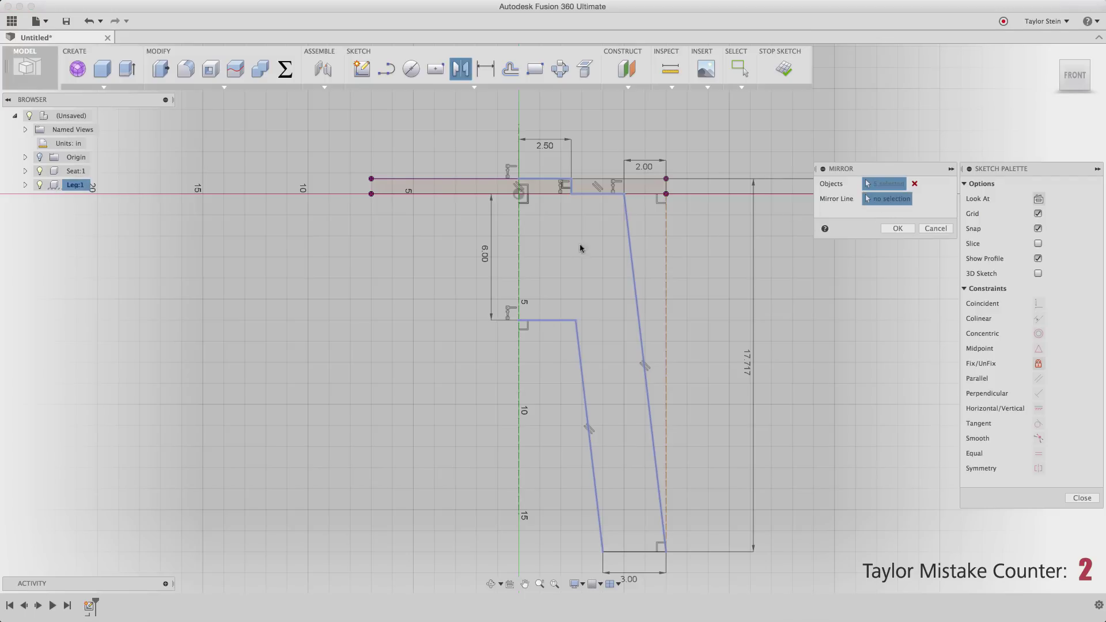
pyautogui.click(518, 253)
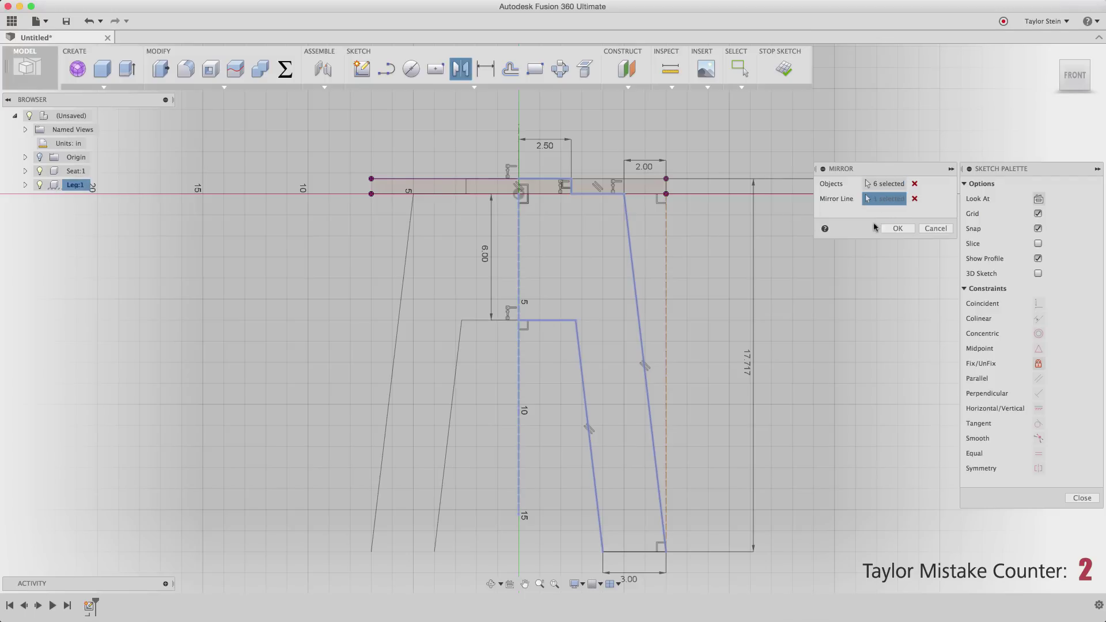
pyautogui.click(900, 228)
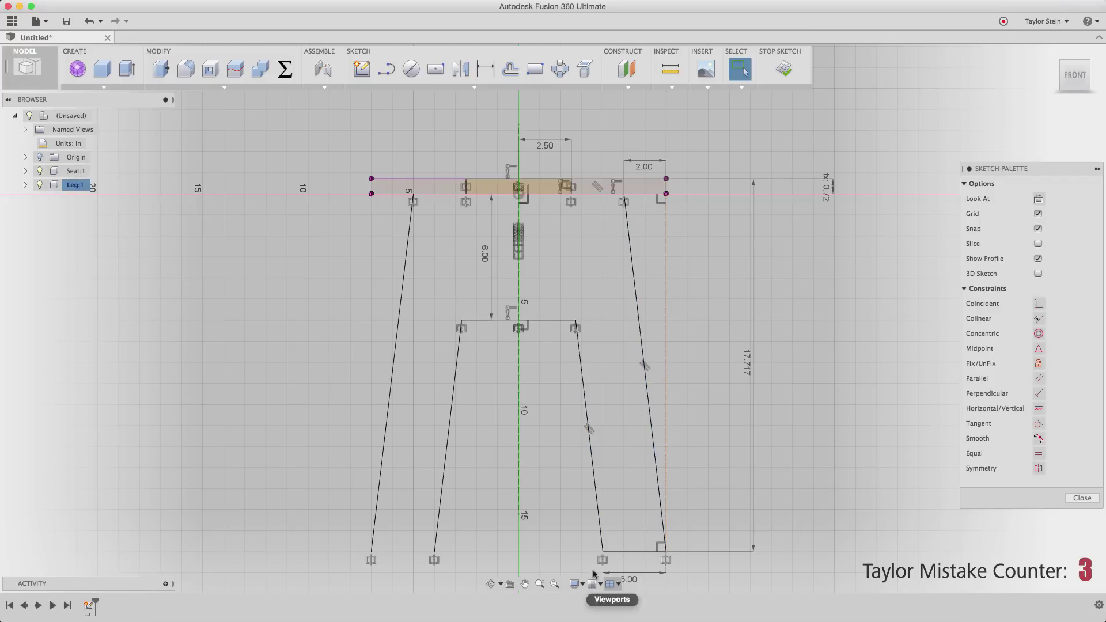
# Step: Mirror the leg's 3 in foot line about the center construction line to close the profile
pyautogui.click(452, 75)
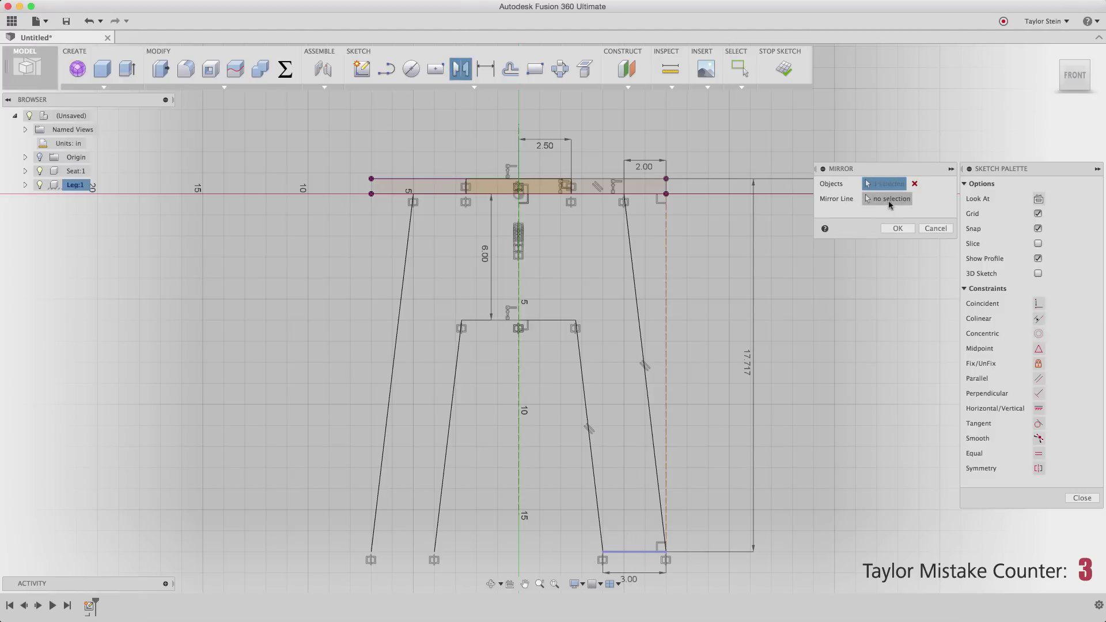
pyautogui.click(520, 382)
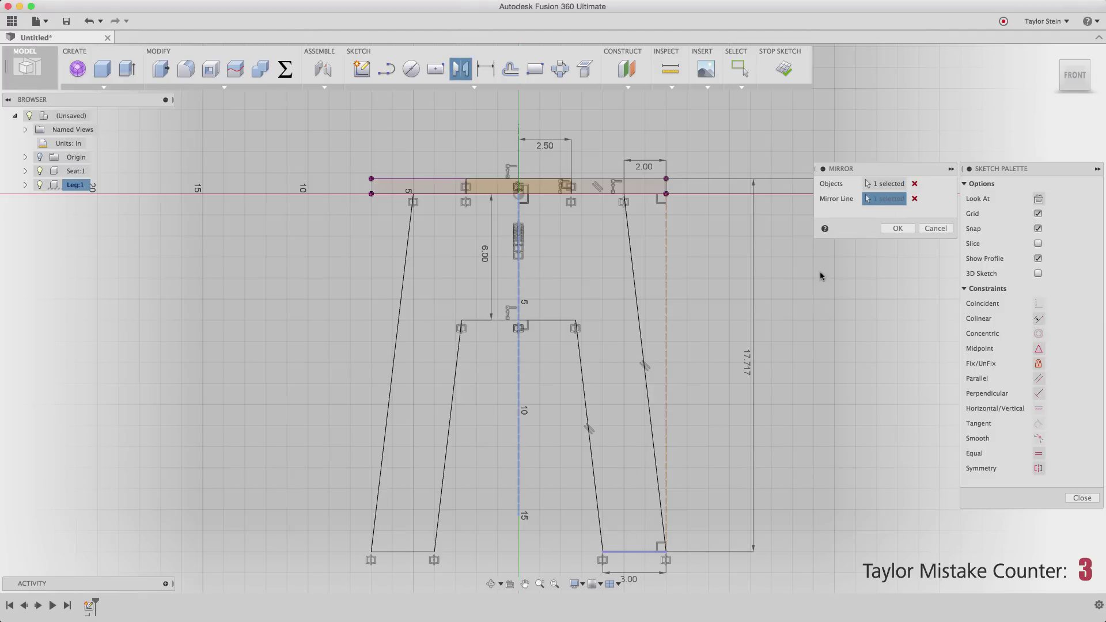
pyautogui.click(896, 230)
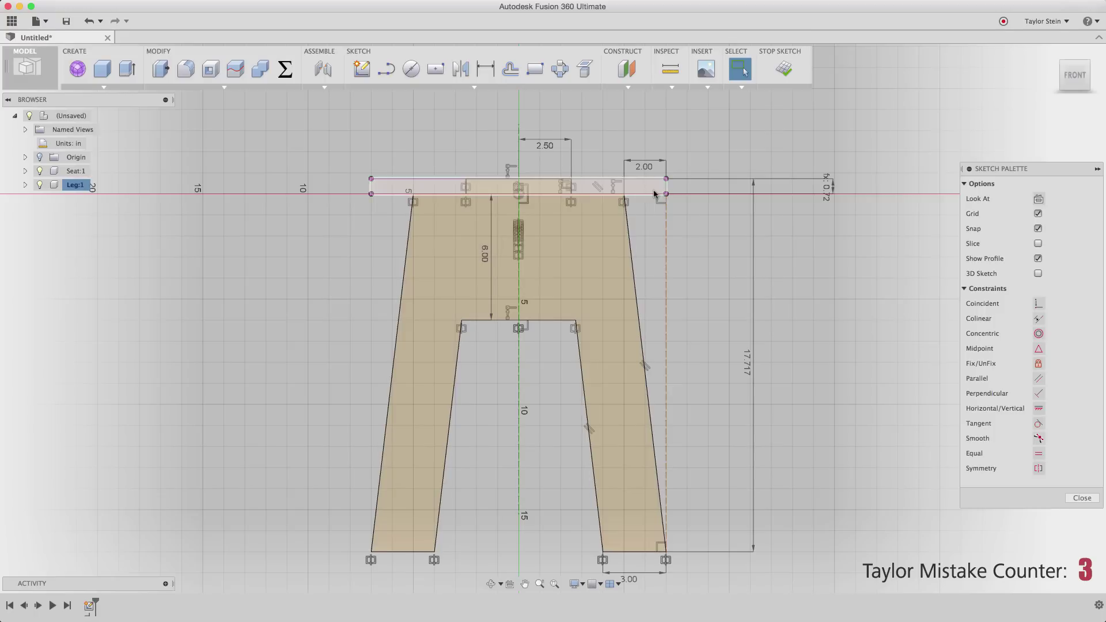
# Step: Convert the overlapping projected lines along the seat's underside to construction so the leg is one profile, and finish the sketch
pyautogui.click(653, 195)
pyautogui.rightClick(743, 128)
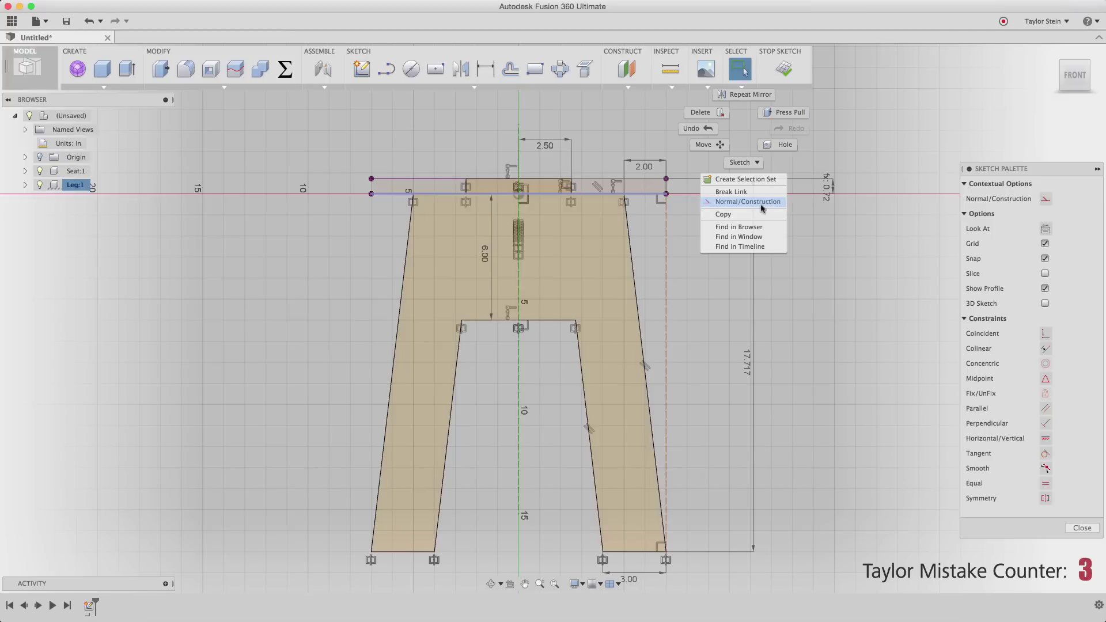
pyautogui.click(747, 201)
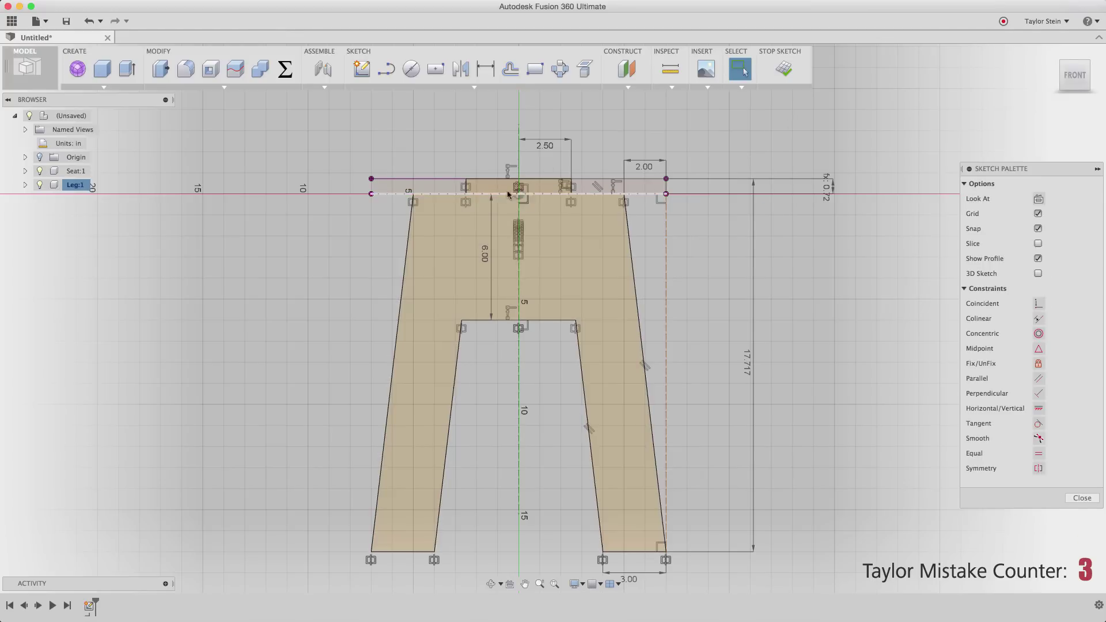
pyautogui.click(652, 197)
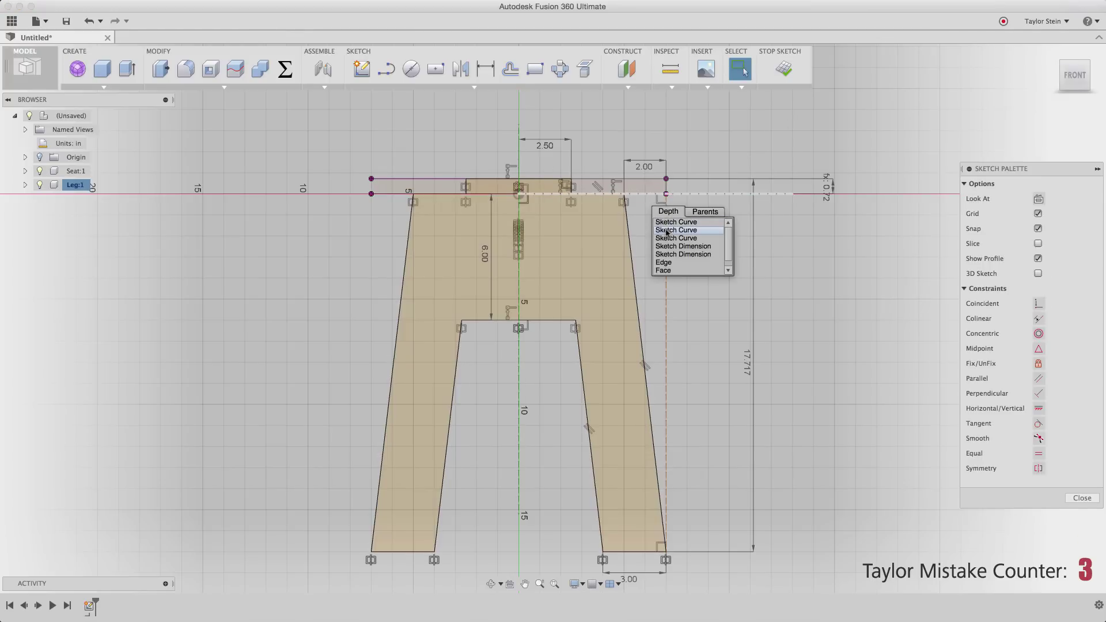
pyautogui.click(667, 237)
pyautogui.rightClick(702, 118)
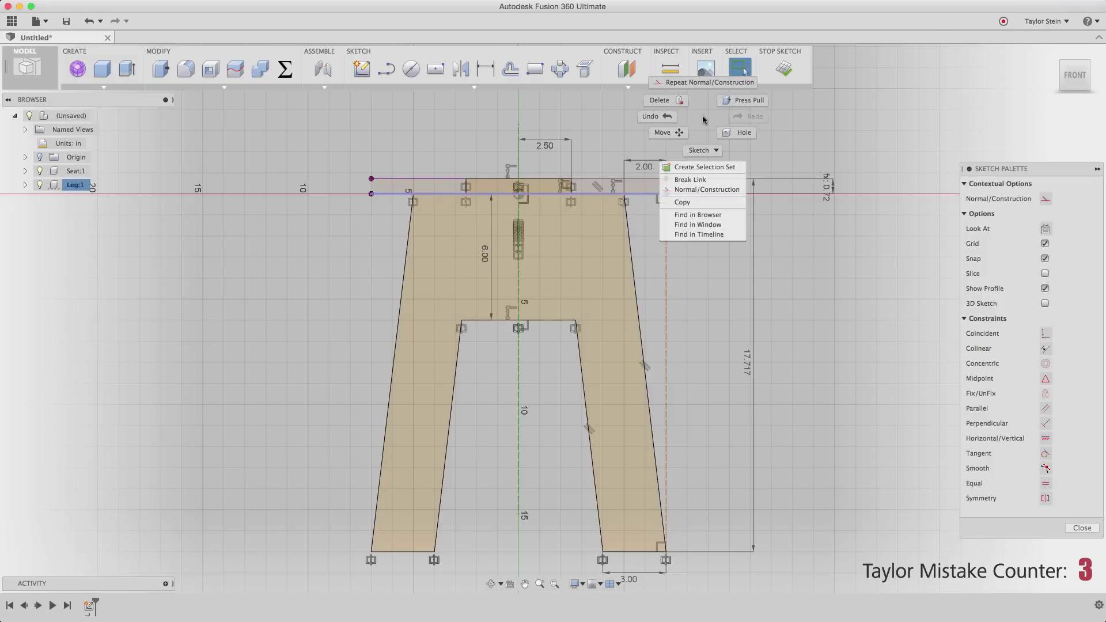
pyautogui.click(702, 189)
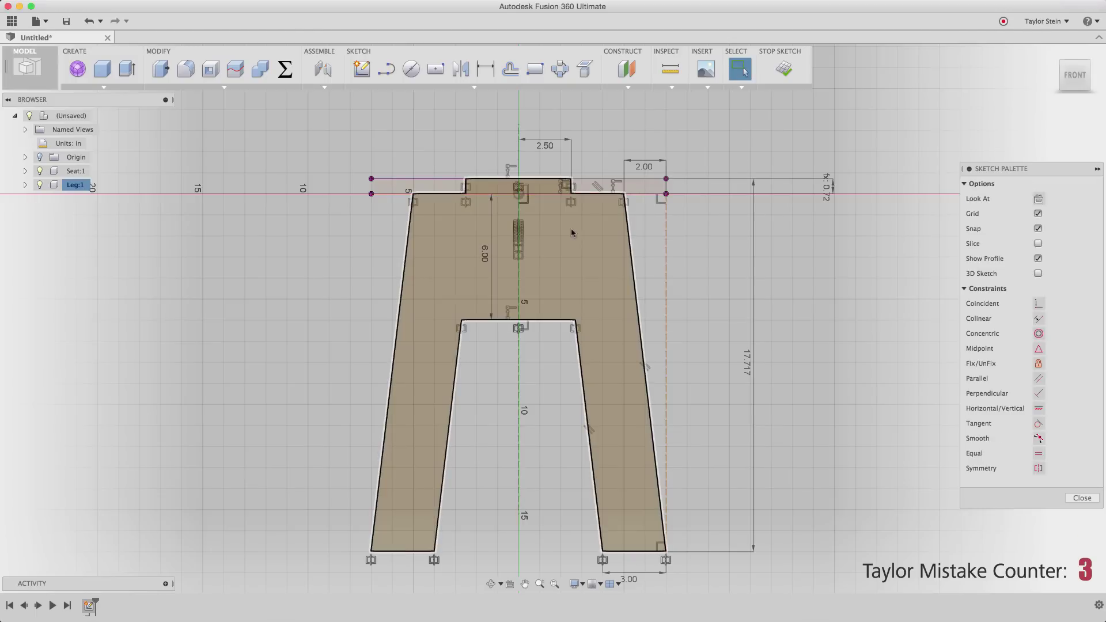
pyautogui.click(784, 69)
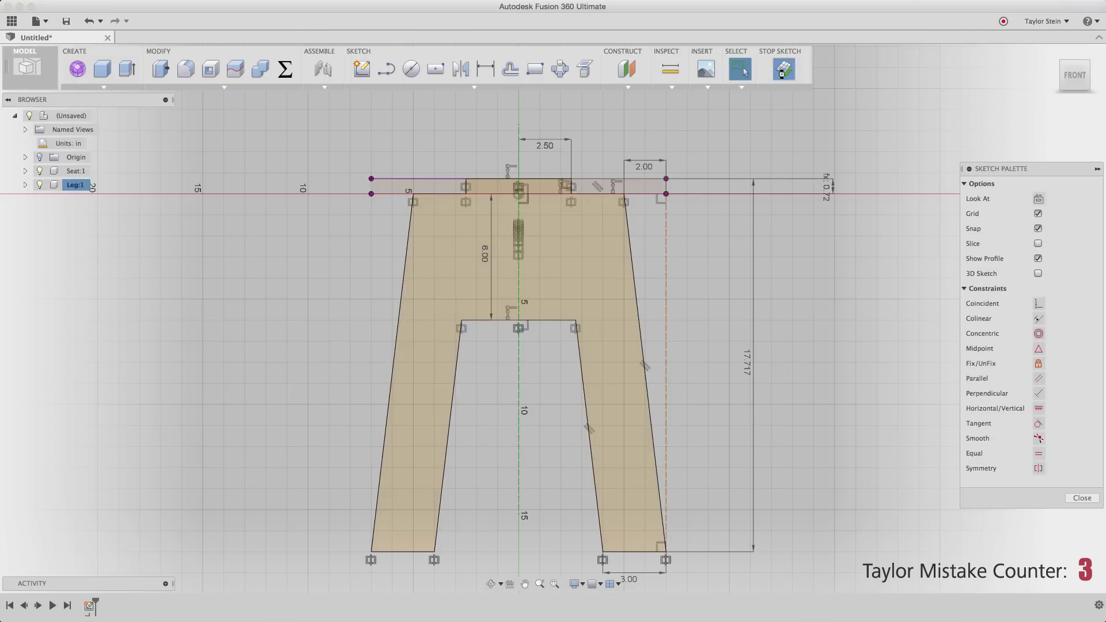
# Step: Begin adding a user parameter in inches with a name starting with "st"
pyautogui.click(285, 69)
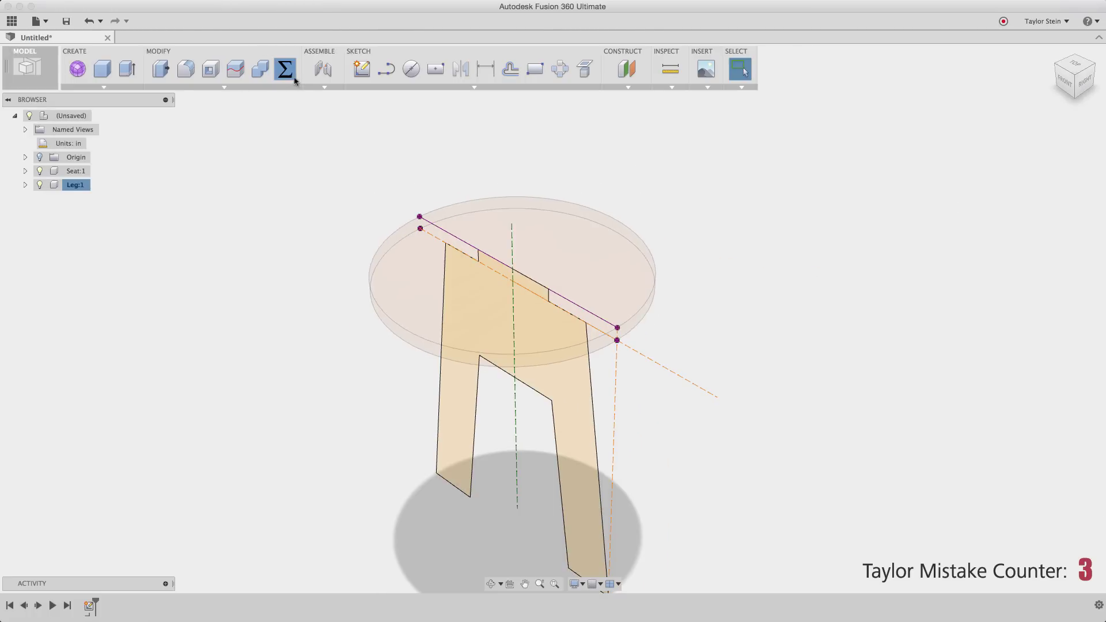
pyautogui.click(143, 330)
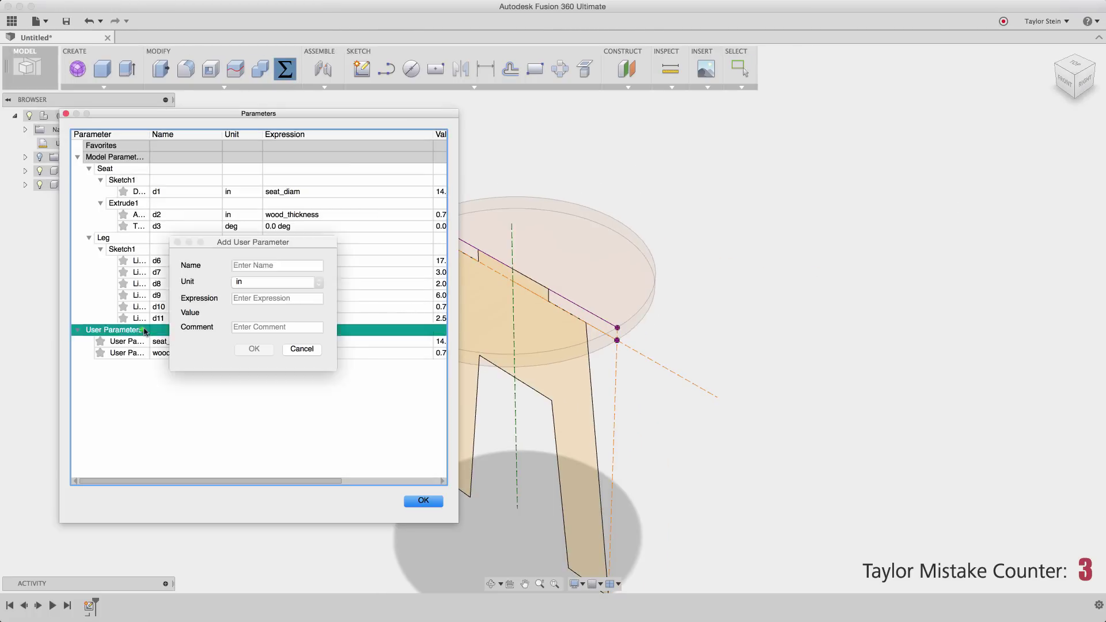
pyautogui.write('st')
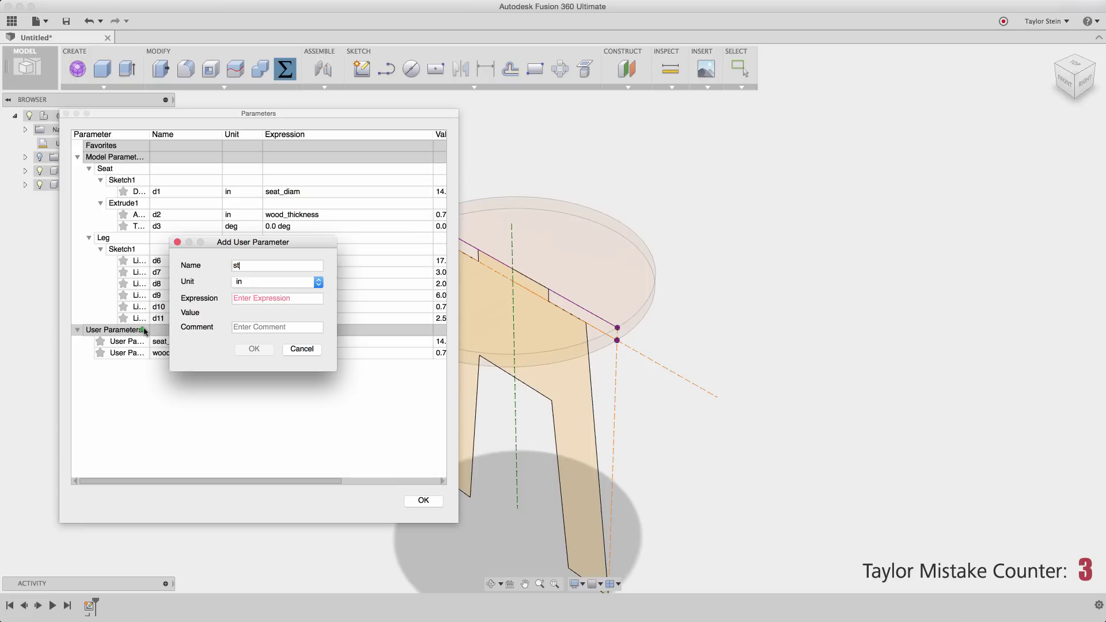